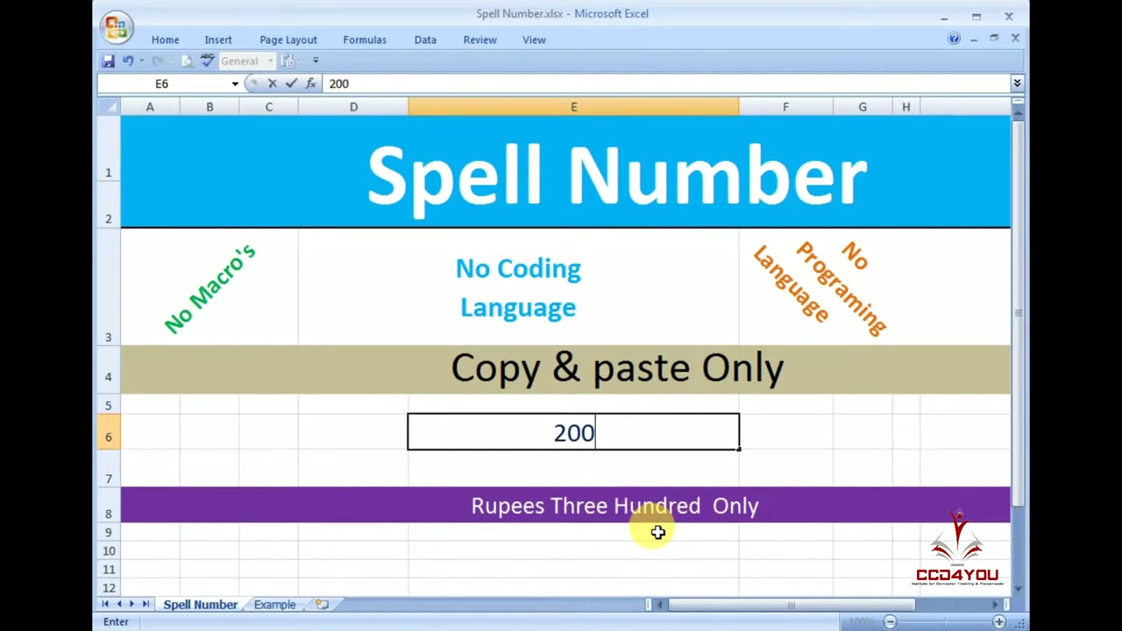
Select the merged total cell in row 8 showing "Rupees Two Hundred Only"
{"action": "left_click", "coordinate": [718, 524]}
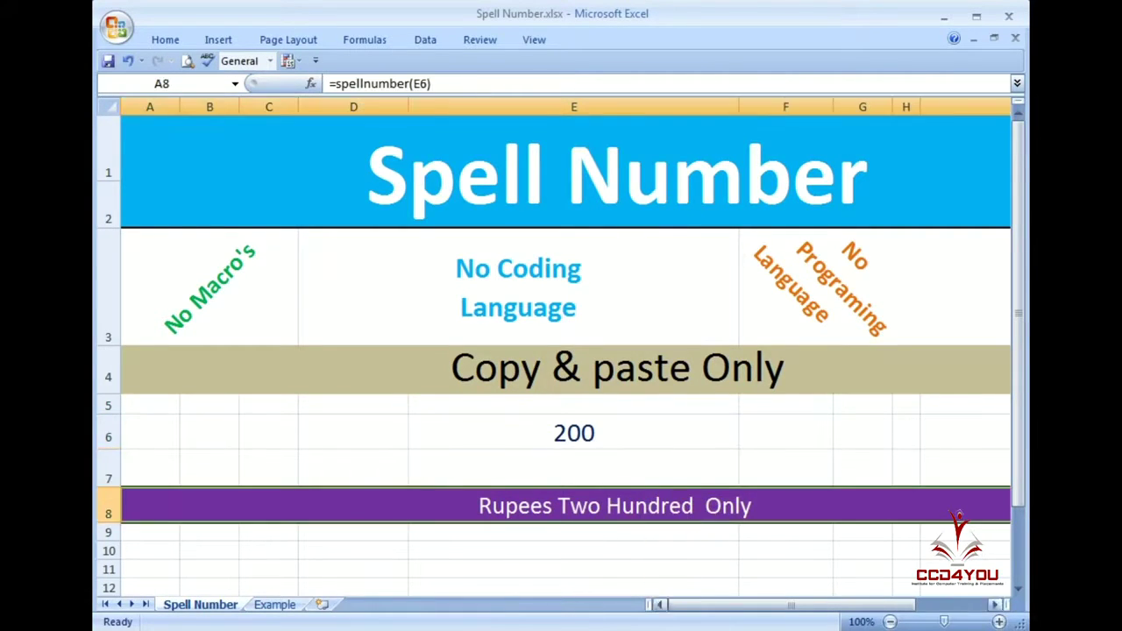
{"action": "key", "text": "F2"}
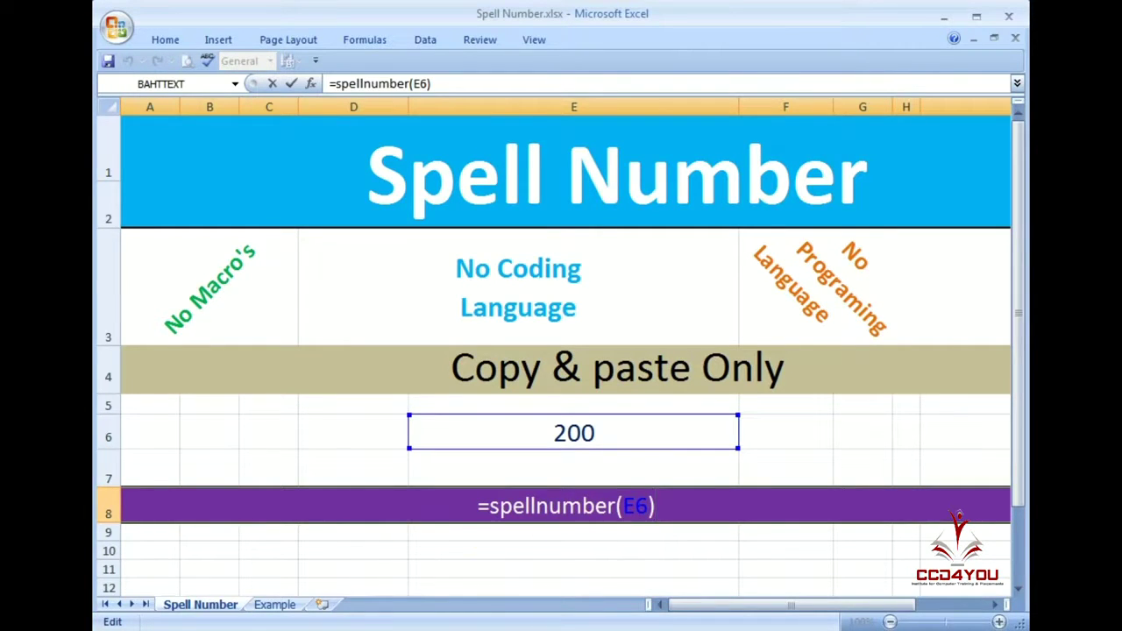
{"action": "key", "text": "Return"}
{"action": "key", "text": "Up"}
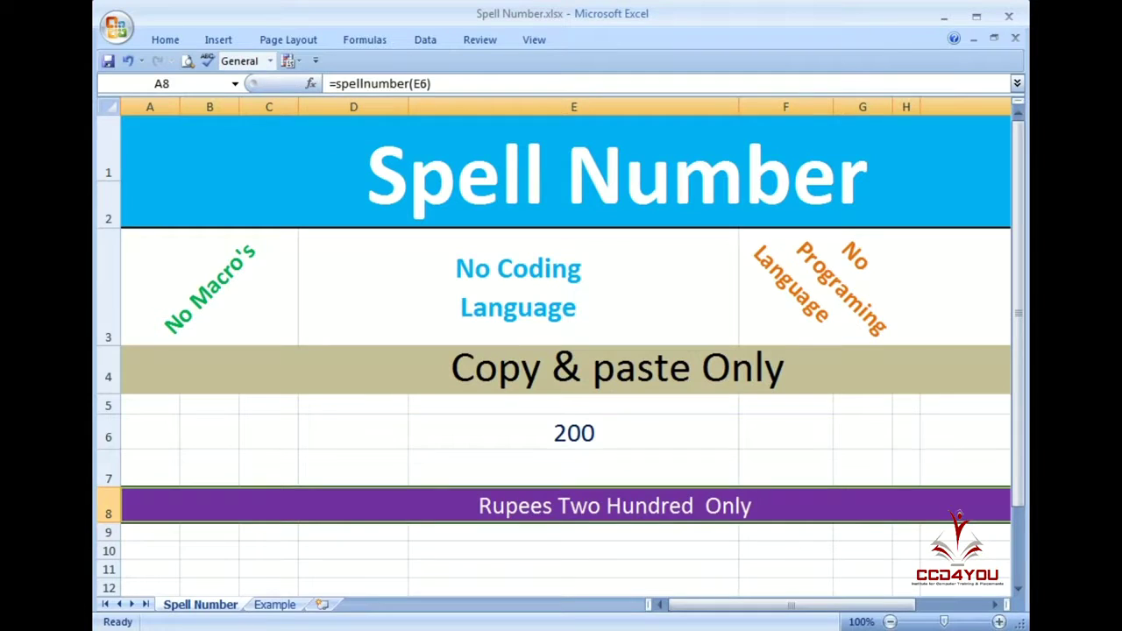
{"action": "key", "text": "Delete"}
{"action": "type", "text": "="}
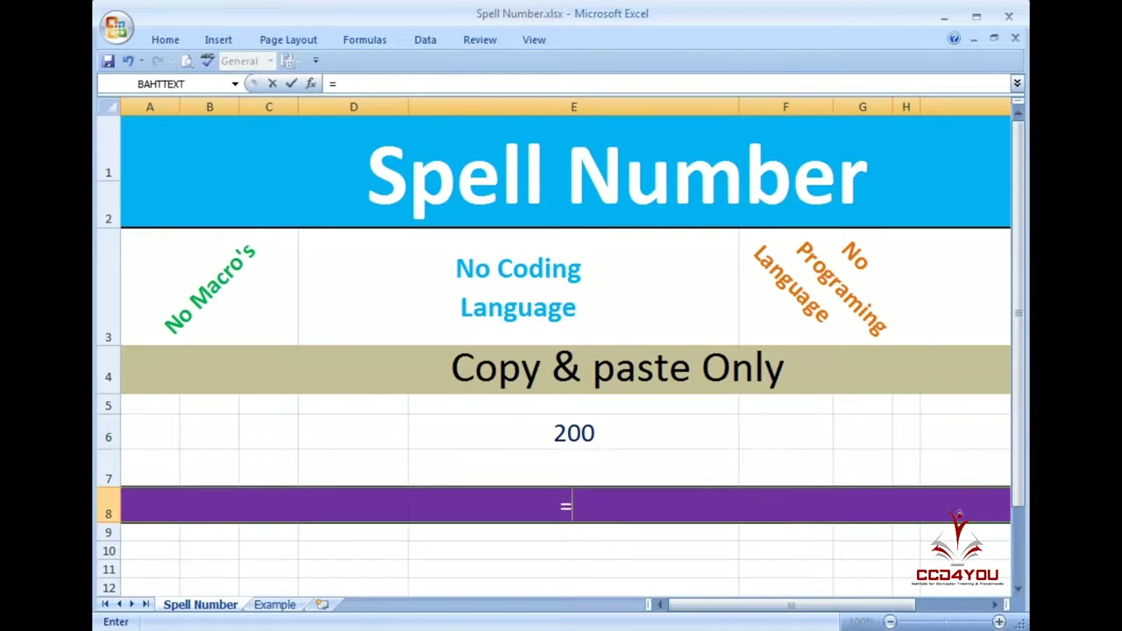
{"action": "type", "text": "spellnum"}
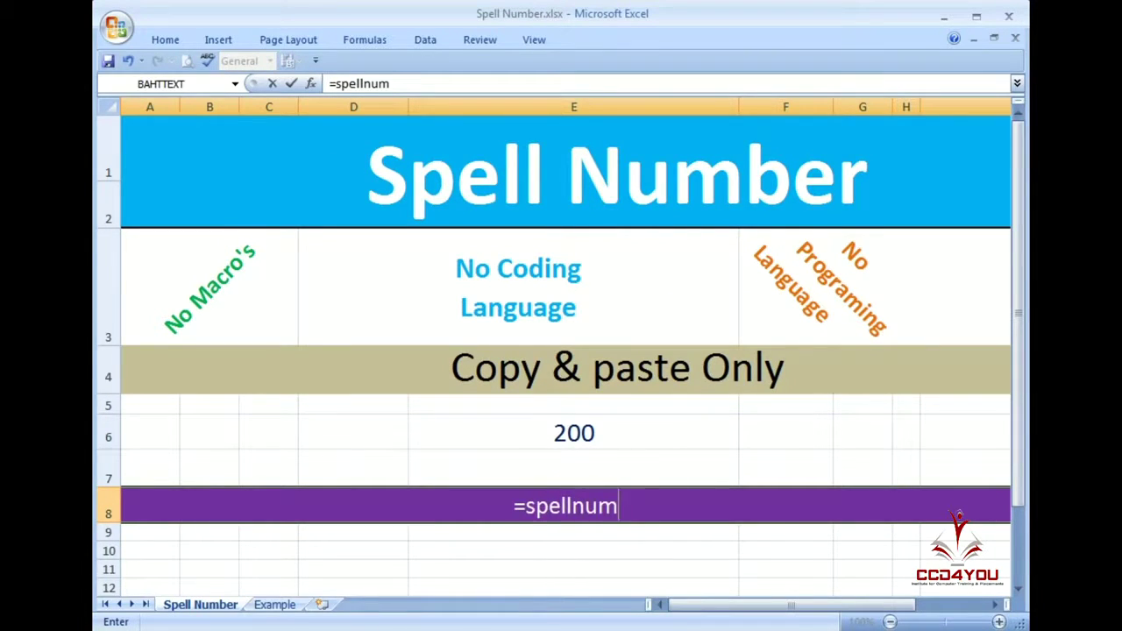
{"action": "type", "text": "ber("}
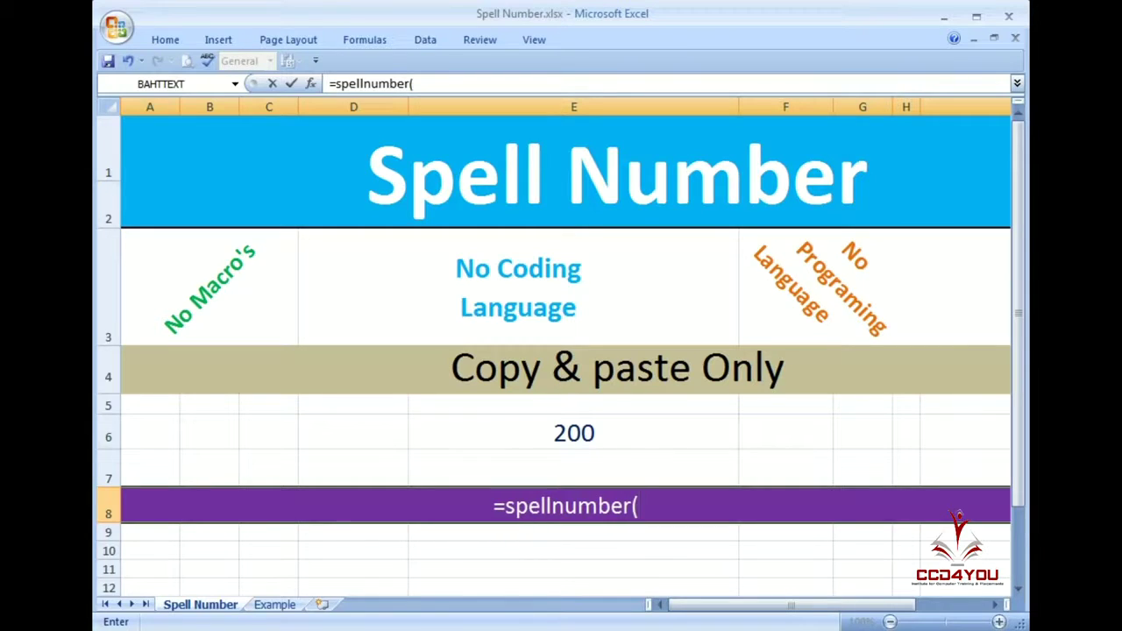
{"action": "left_click", "coordinate": [587, 445]}
{"action": "type", "text": ")"}
{"action": "key", "text": "Return"}
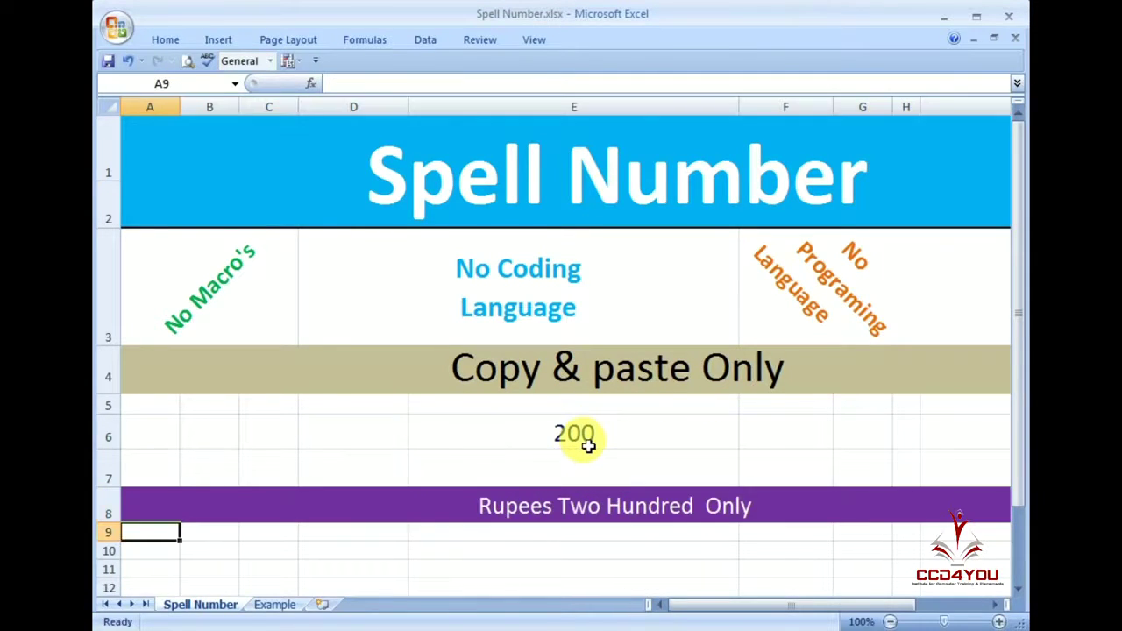
{"action": "left_click", "coordinate": [609, 508]}
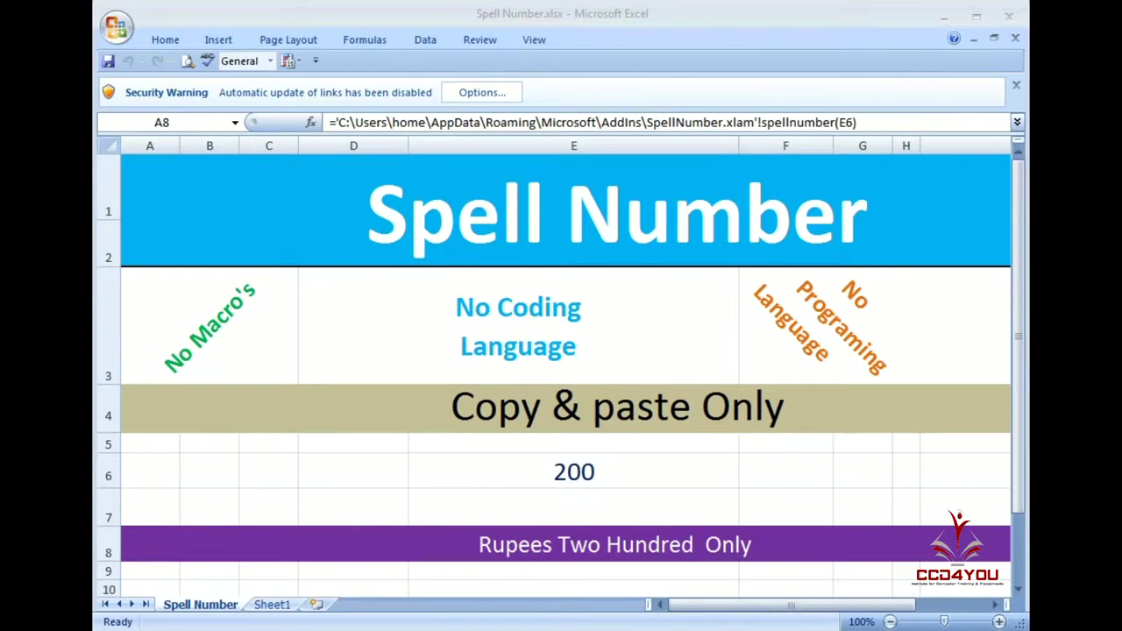
Bring up the Windows Start menu
{"action": "key", "text": "super"}
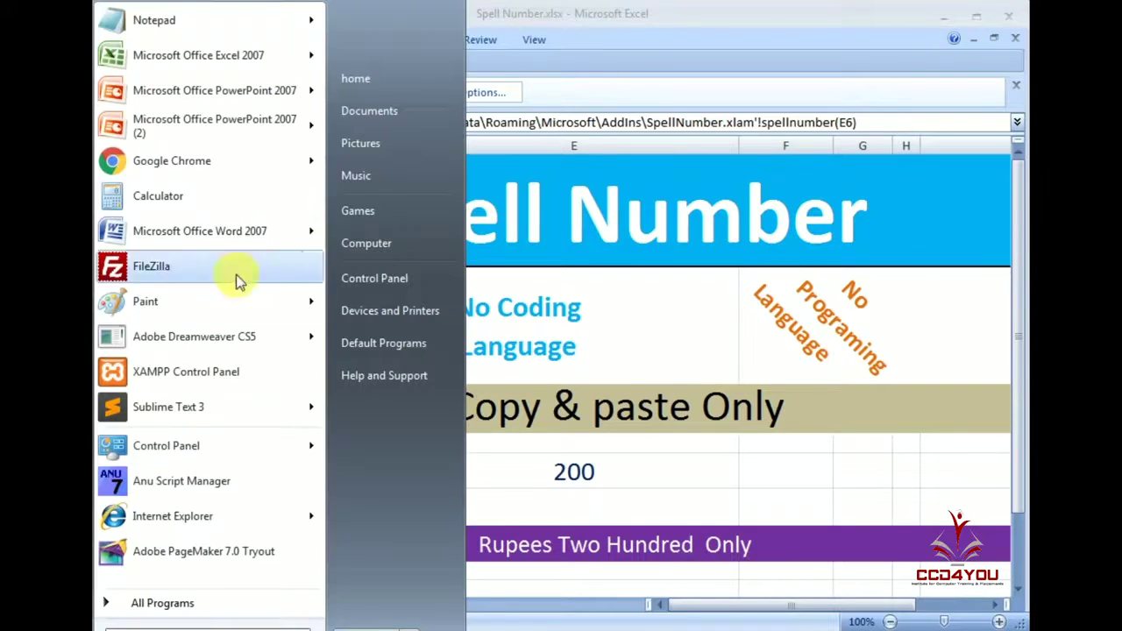
Open the Computer window and resize it beside Excel
{"action": "left_click", "coordinate": [380, 240]}
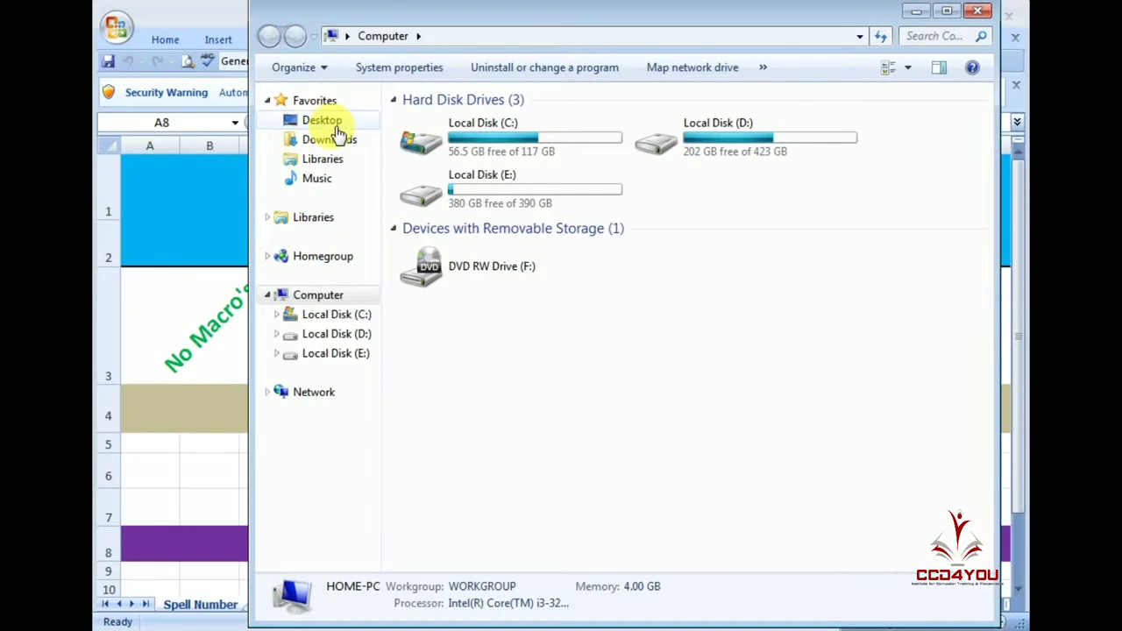
{"action": "left_click", "coordinate": [950, 11]}
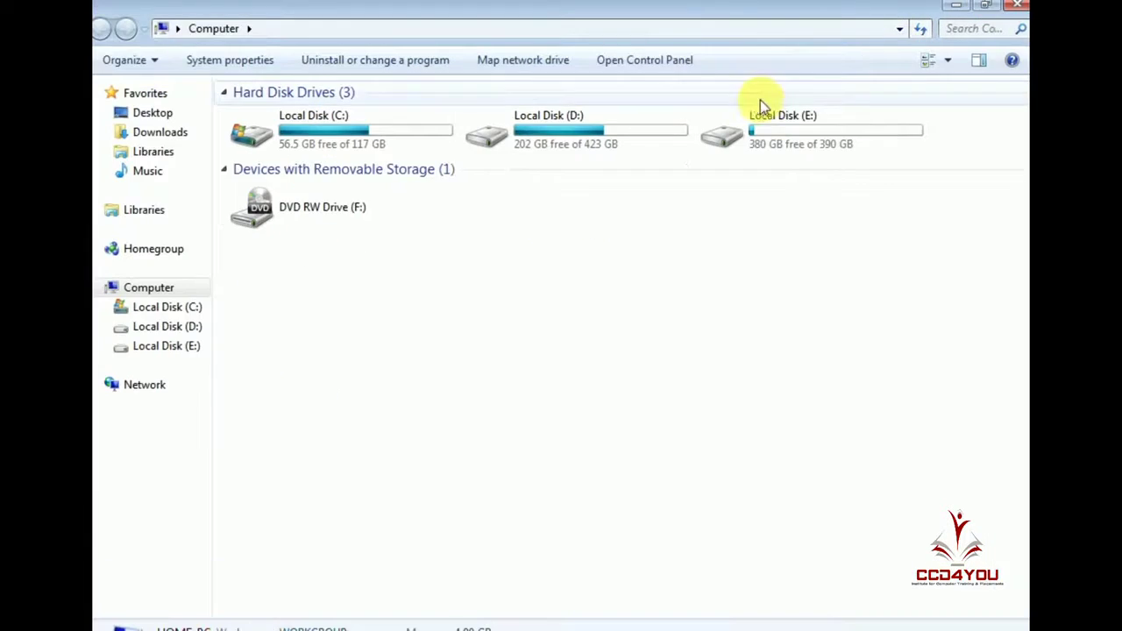
{"action": "left_click", "coordinate": [987, 8]}
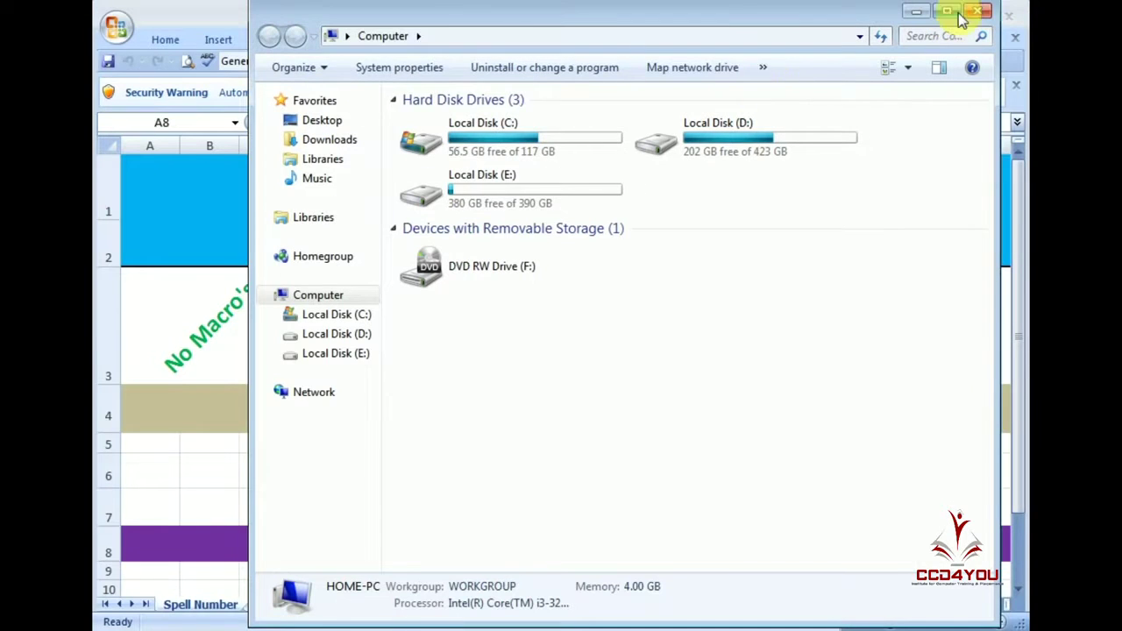
{"action": "left_click_drag", "start_coordinate": [408, 43], "coordinate": [259, 26]}
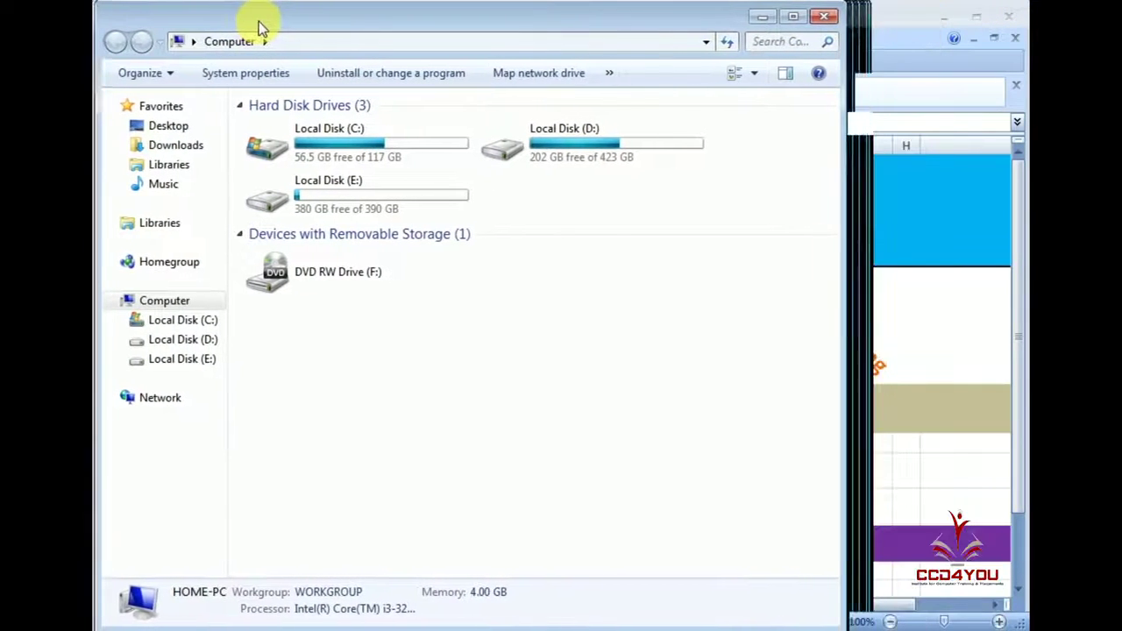
{"action": "left_click_drag", "start_coordinate": [853, 314], "coordinate": [1025, 375]}
Turn on Show hidden files, folders, and drives in Folder Options
{"action": "left_click", "coordinate": [137, 75]}
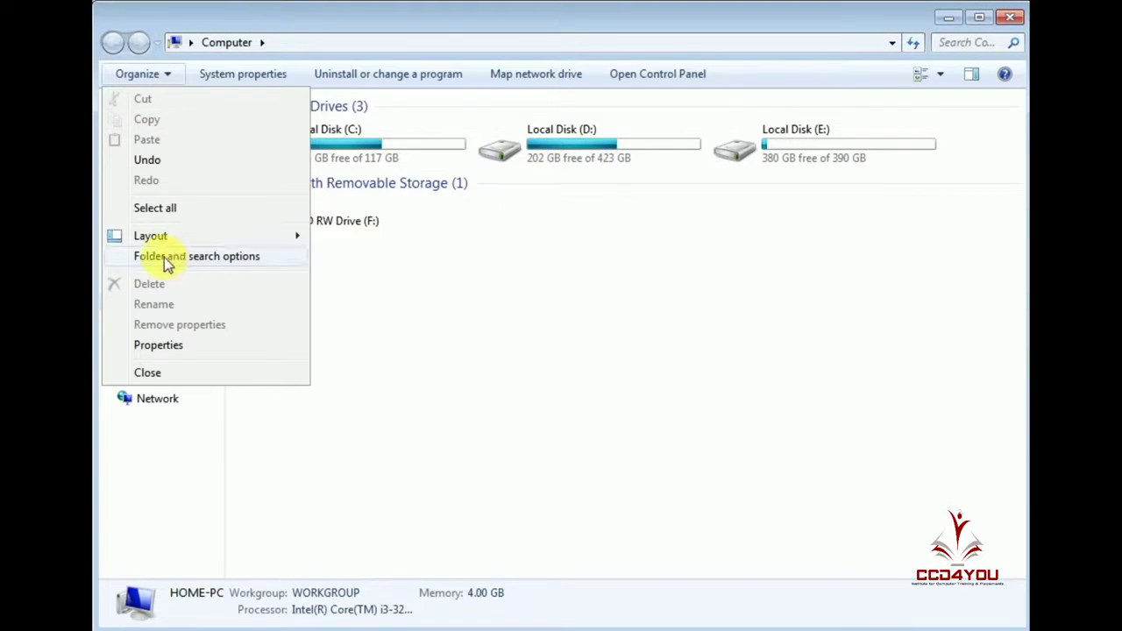
{"action": "left_click", "coordinate": [208, 257]}
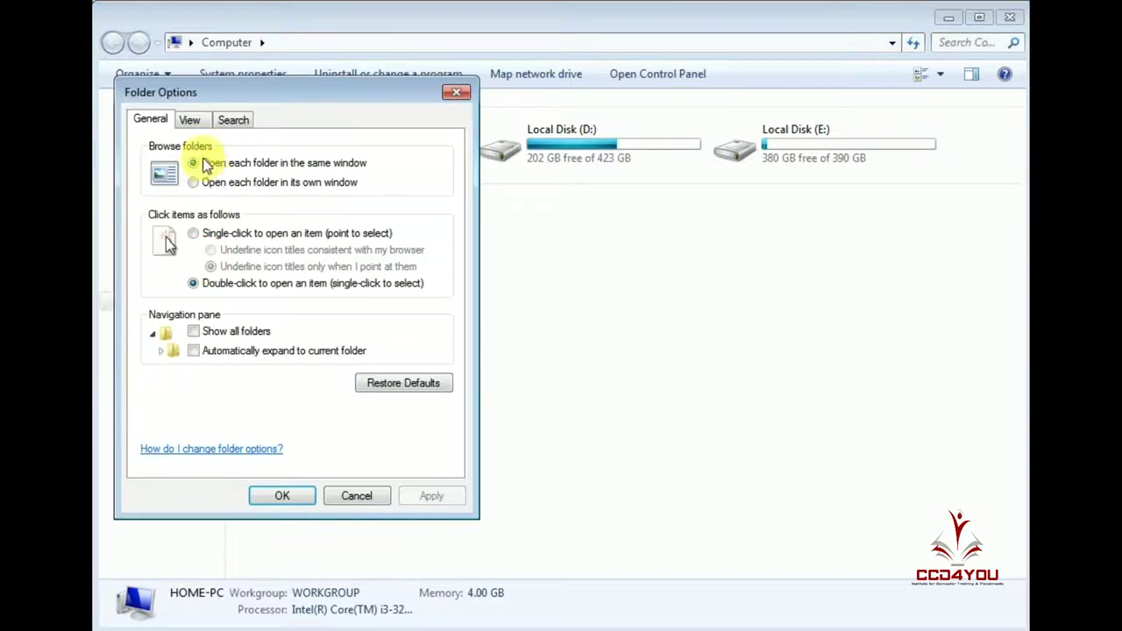
{"action": "left_click", "coordinate": [191, 120]}
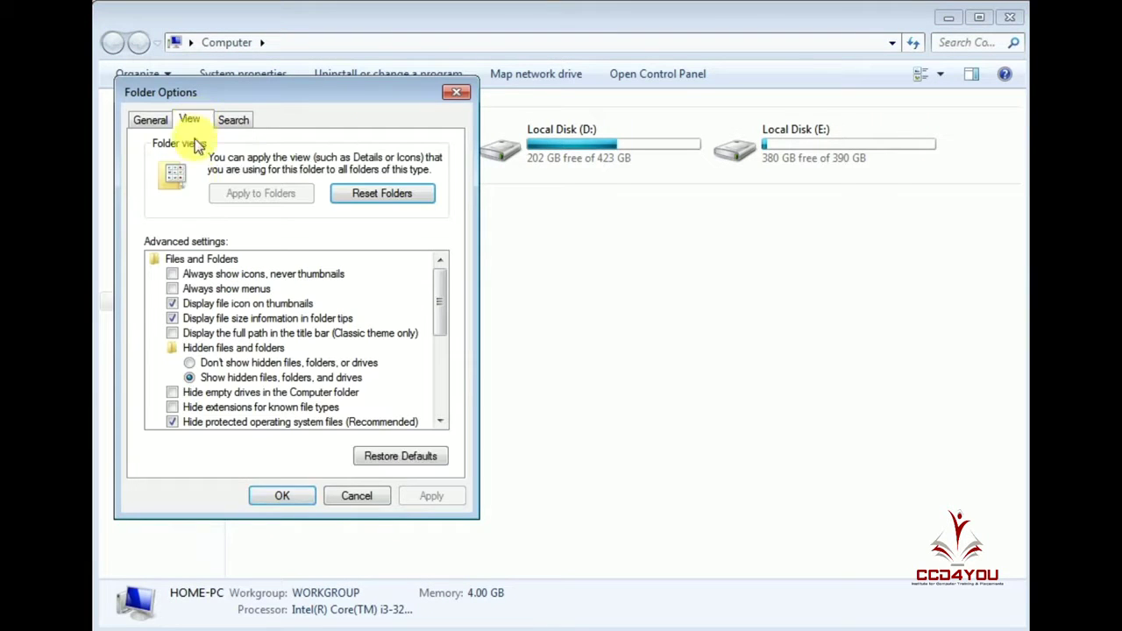
{"action": "left_click", "coordinate": [189, 362]}
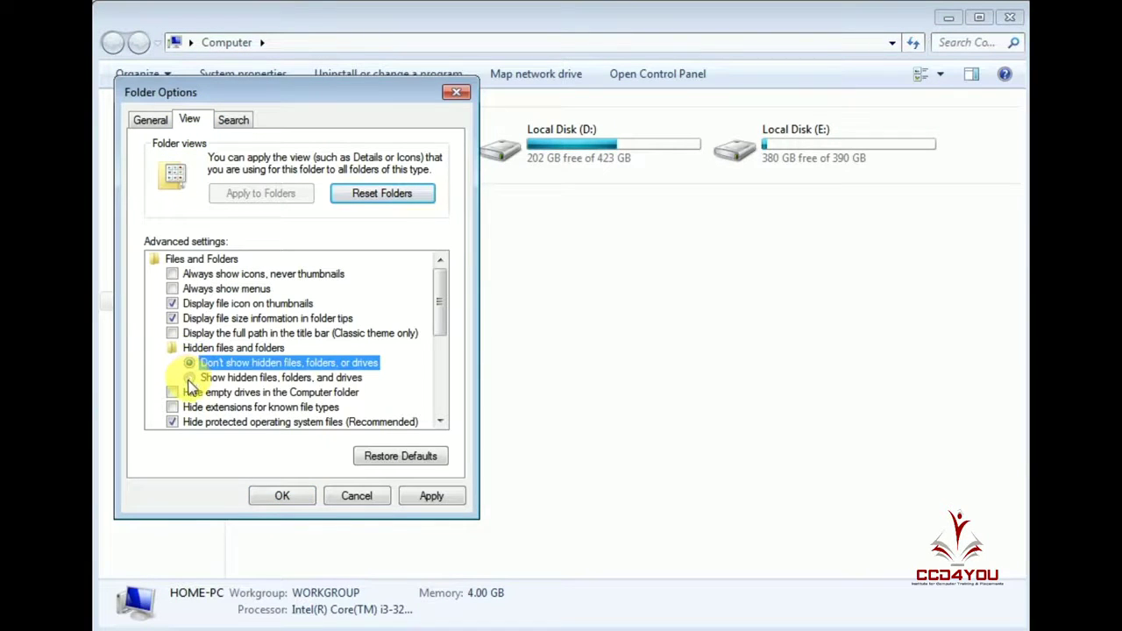
{"action": "left_click", "coordinate": [190, 377]}
{"action": "left_click", "coordinate": [431, 502]}
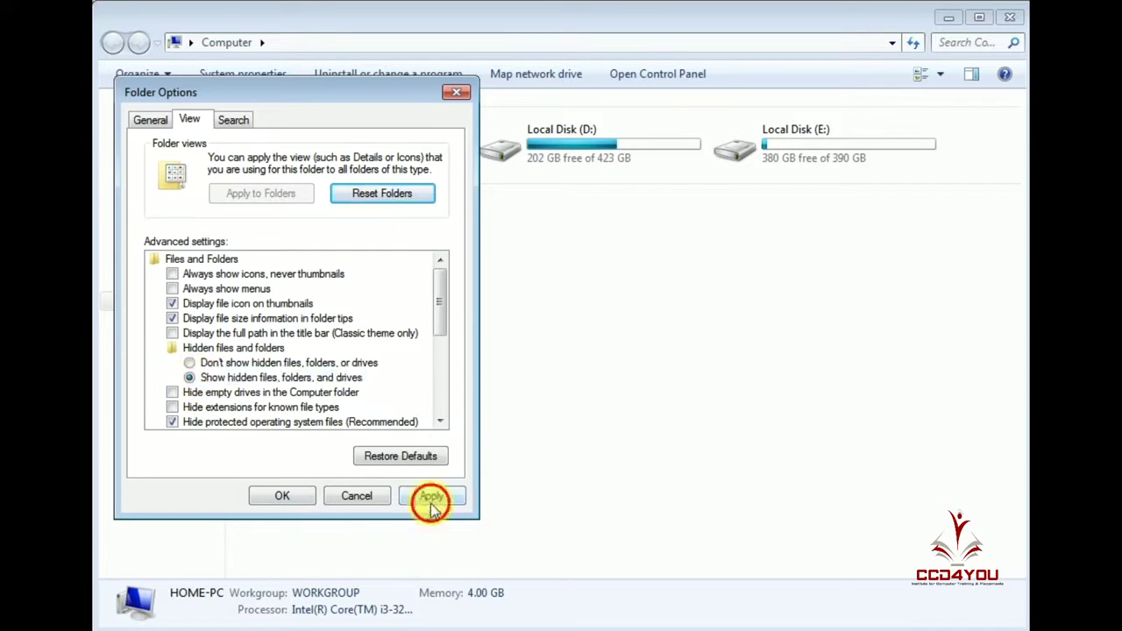
{"action": "left_click", "coordinate": [294, 495]}
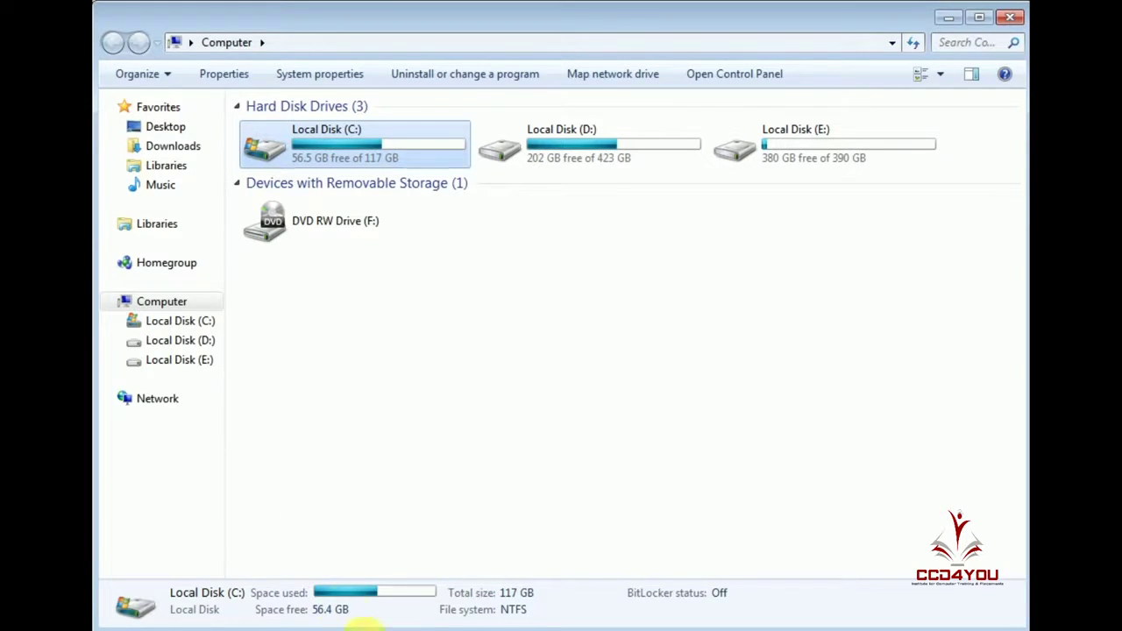
Browse from Local Disk C: through Users\home\AppData\Roaming\Microsoft into the AddIns folder
{"action": "left_click", "coordinate": [364, 624]}
{"action": "double_click", "coordinate": [364, 140]}
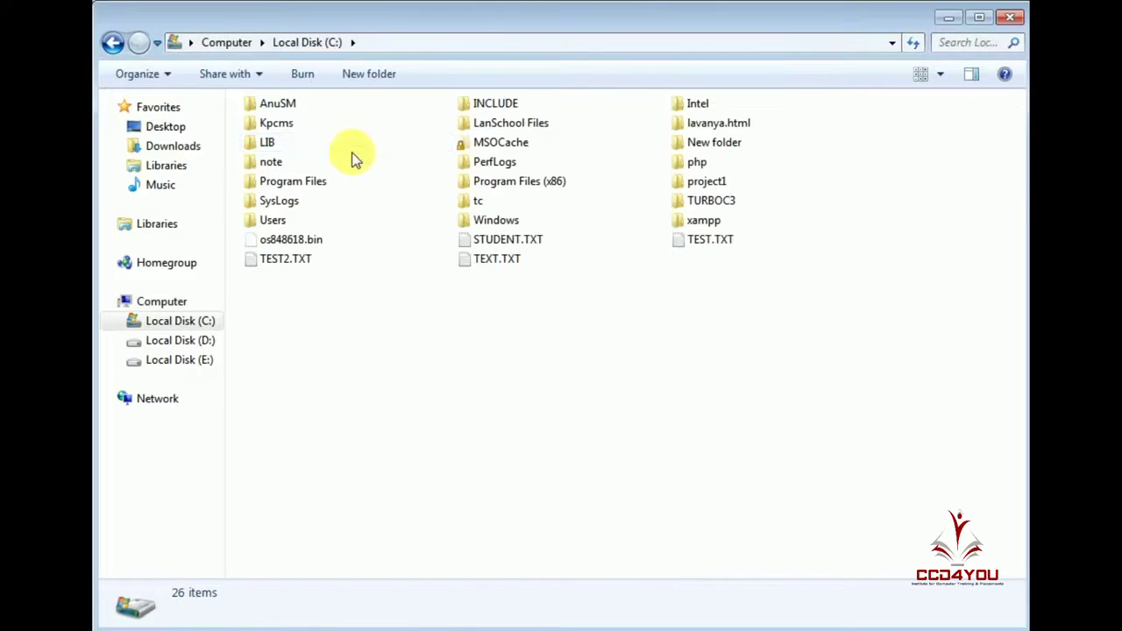
{"action": "double_click", "coordinate": [301, 223]}
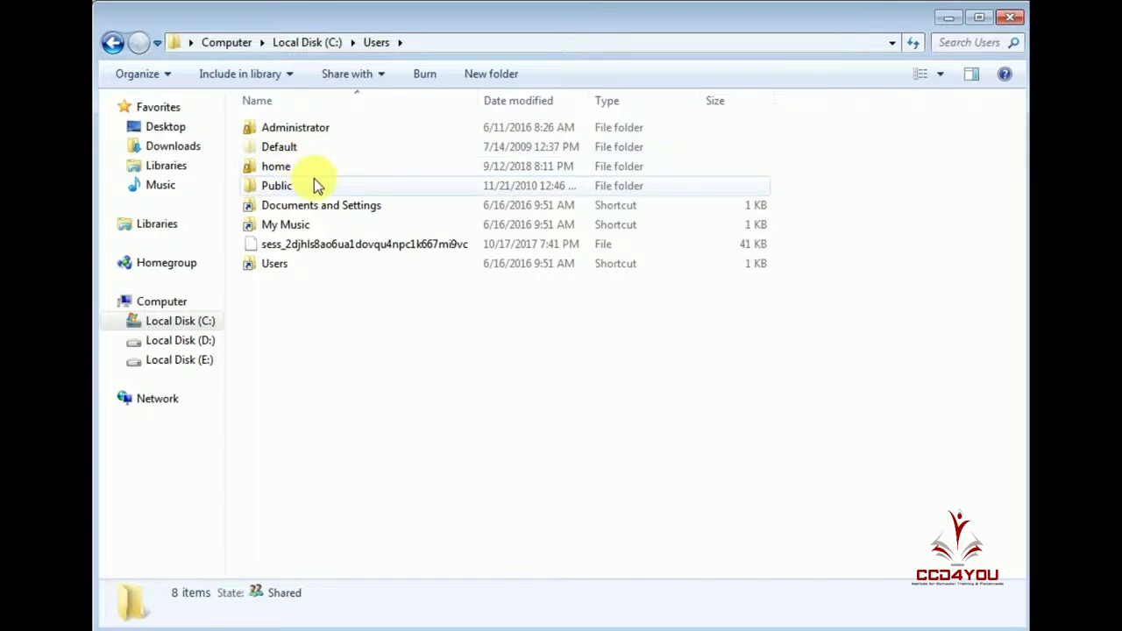
{"action": "left_click", "coordinate": [309, 169]}
{"action": "double_click", "coordinate": [309, 170]}
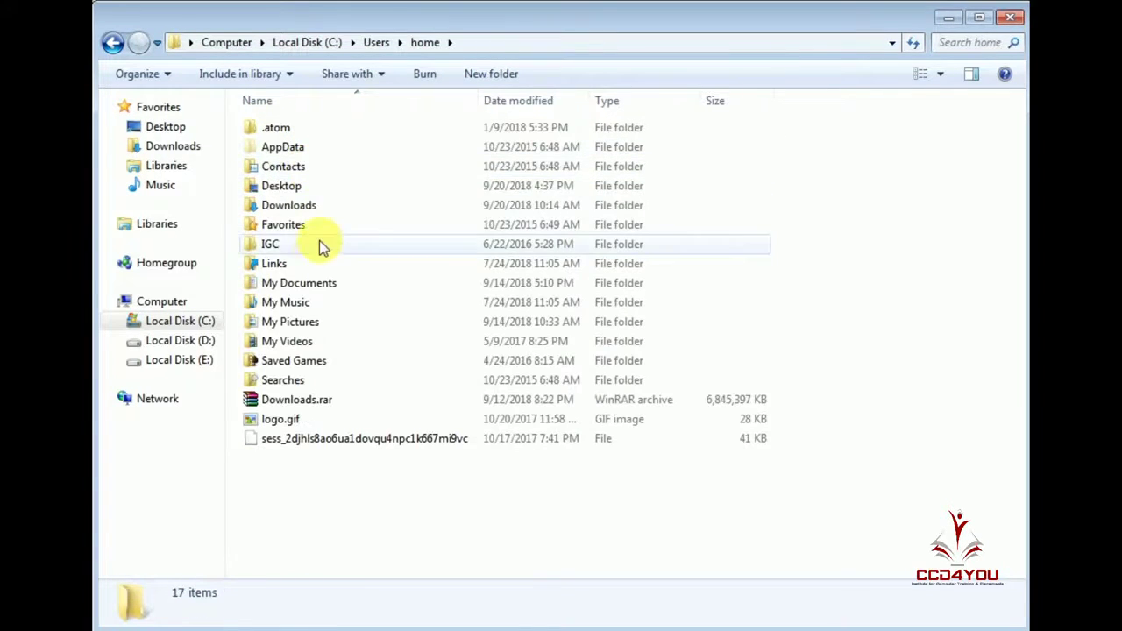
{"action": "double_click", "coordinate": [318, 149]}
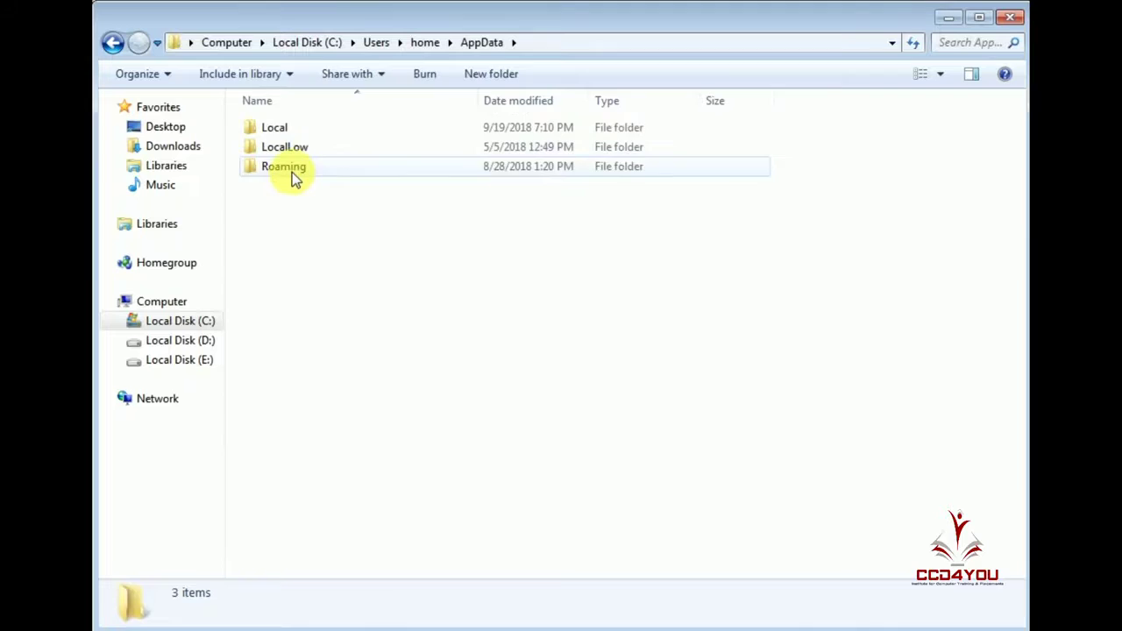
{"action": "double_click", "coordinate": [292, 173]}
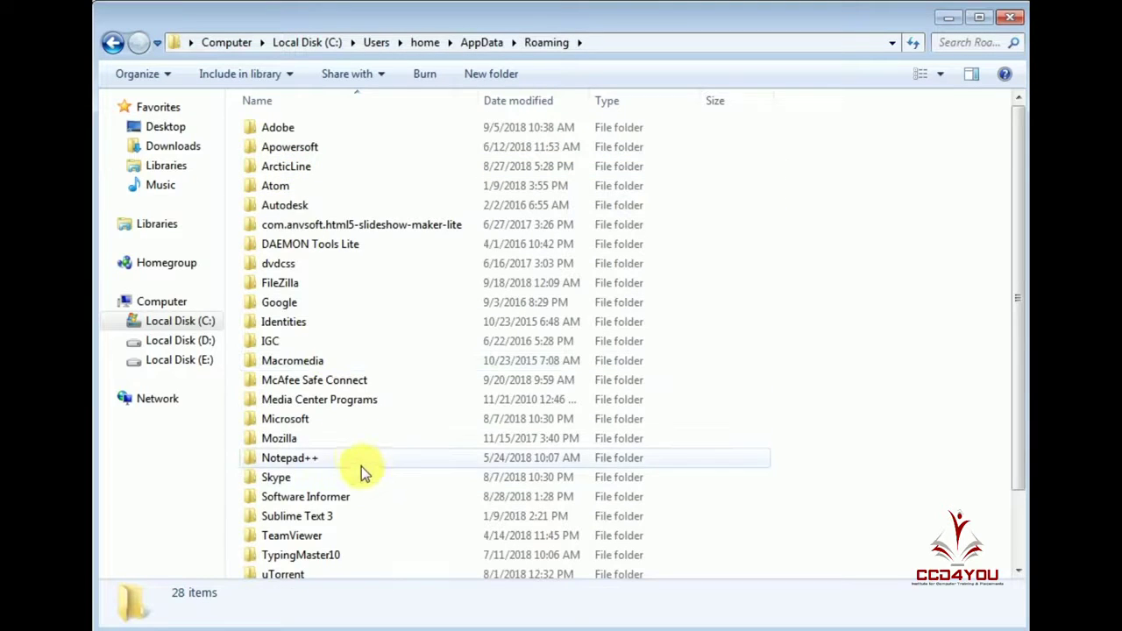
{"action": "double_click", "coordinate": [331, 415]}
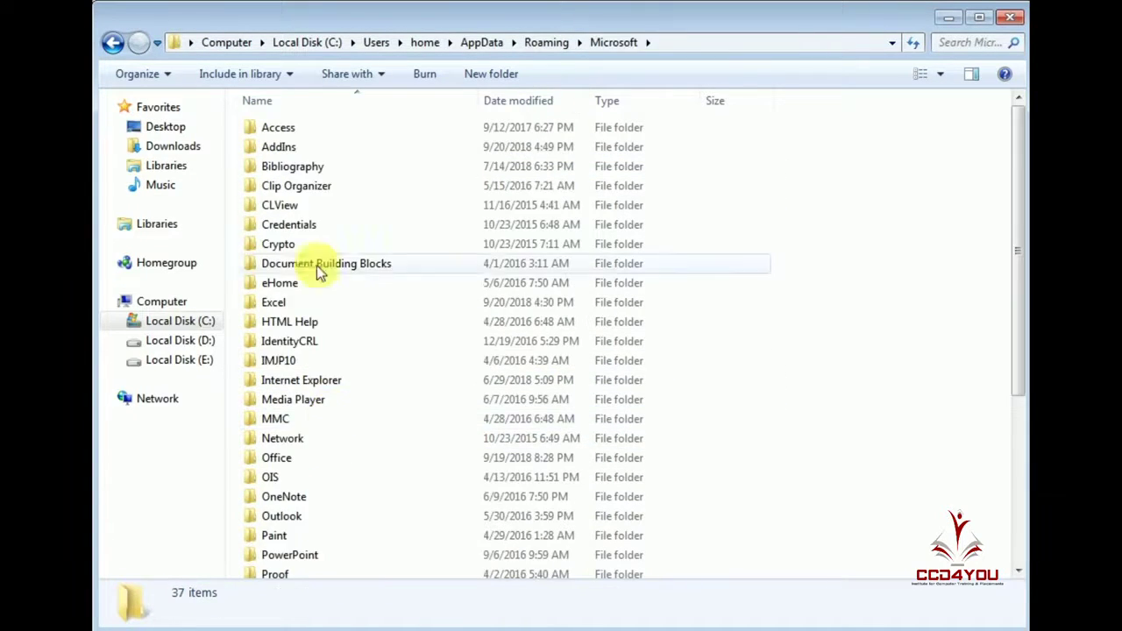
{"action": "double_click", "coordinate": [307, 147]}
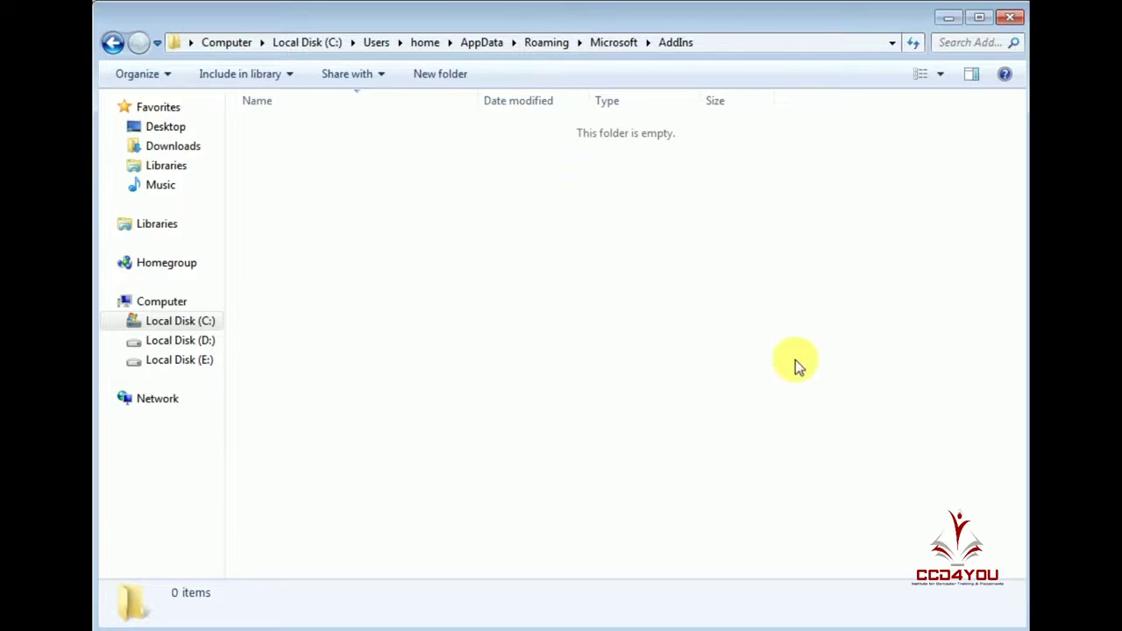
Copy the SpellNumber.xlam file from the desktop
{"action": "left_click", "coordinate": [951, 17]}
{"action": "left_click", "coordinate": [939, 17]}
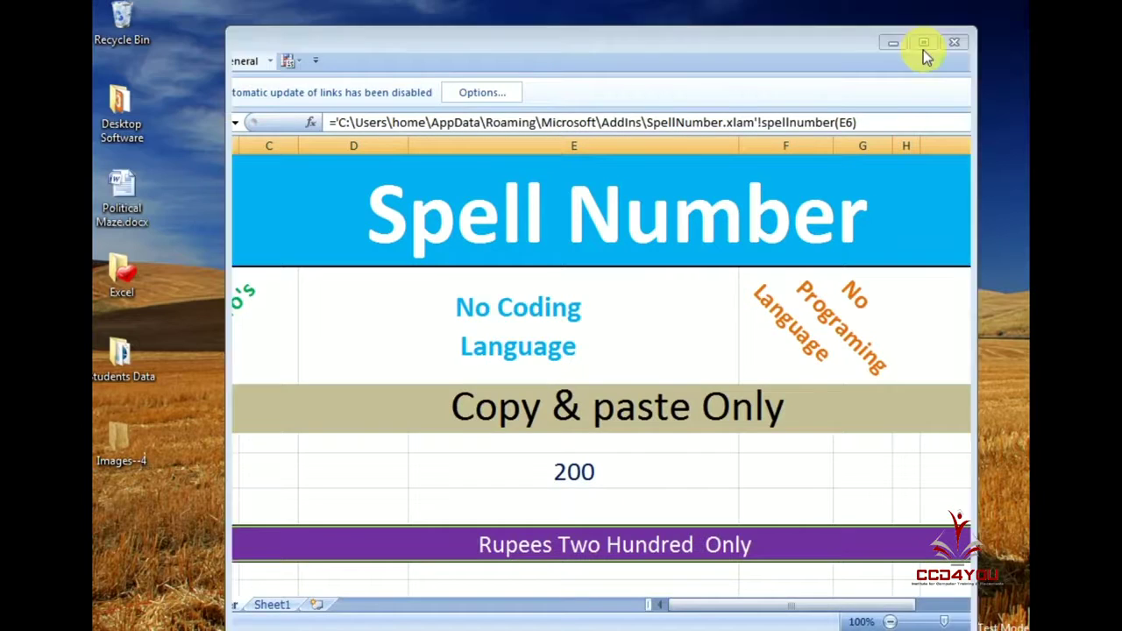
{"action": "left_click", "coordinate": [959, 43]}
{"action": "left_click", "coordinate": [915, 104]}
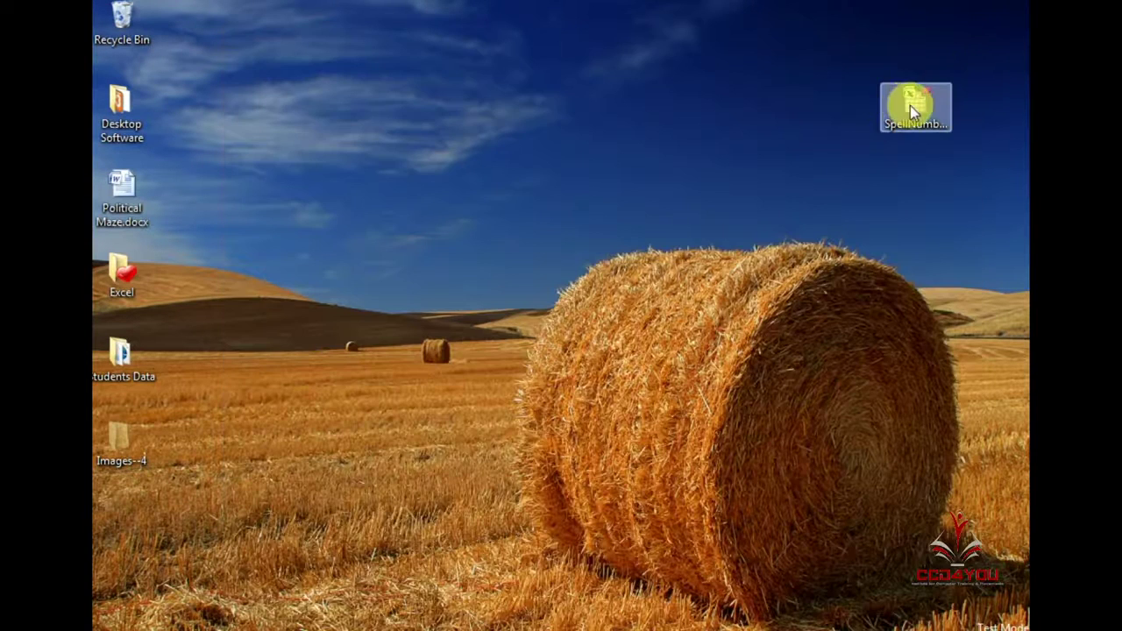
{"action": "right_click", "coordinate": [917, 107]}
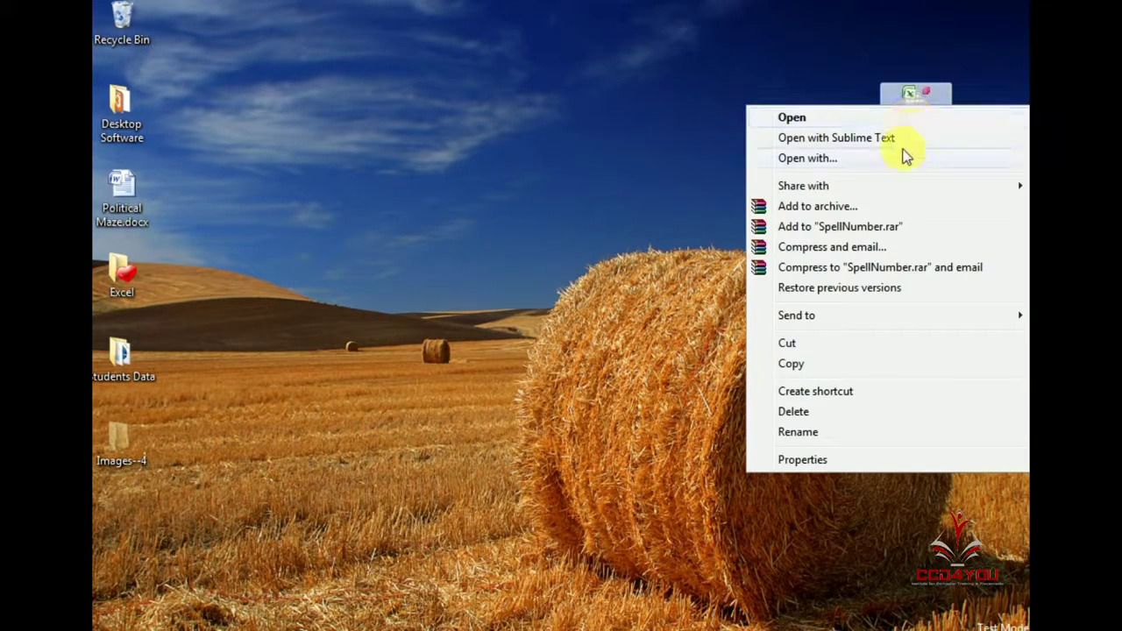
{"action": "left_click", "coordinate": [829, 361]}
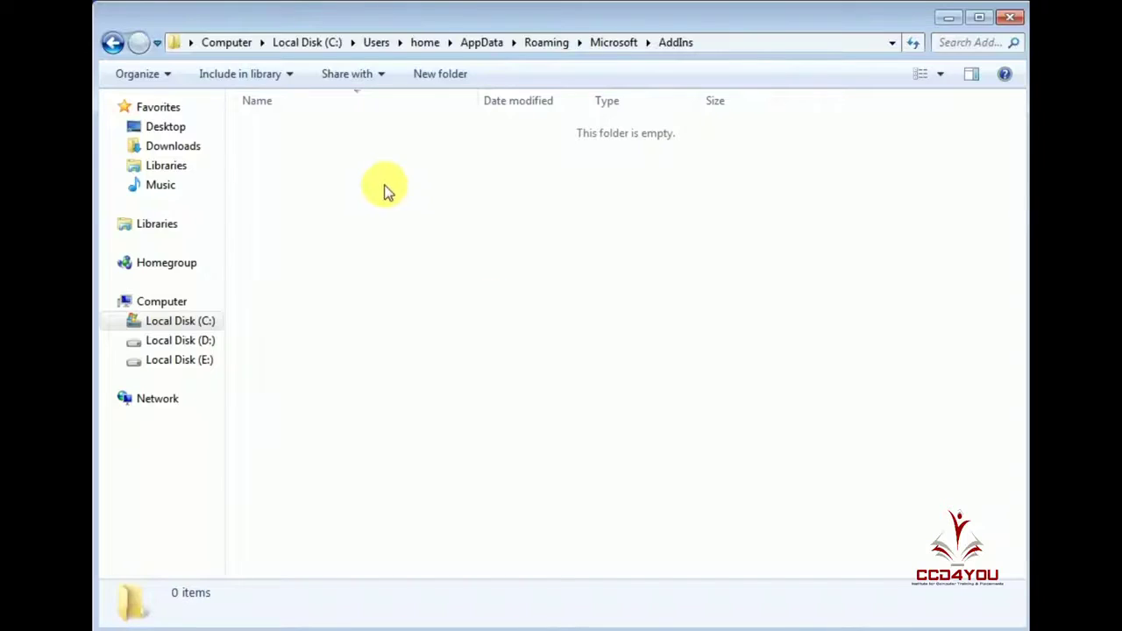
Paste SpellNumber.xlam into the AddIns folder and close the folder window
{"action": "right_click", "coordinate": [383, 187]}
{"action": "left_click", "coordinate": [453, 314]}
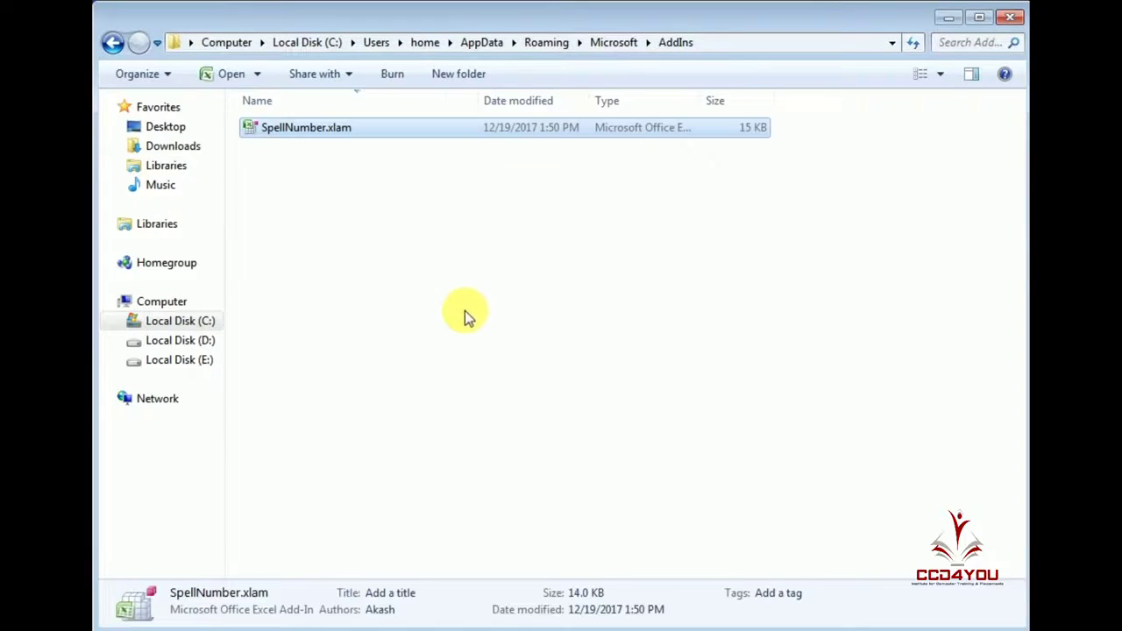
{"action": "left_click", "coordinate": [465, 310]}
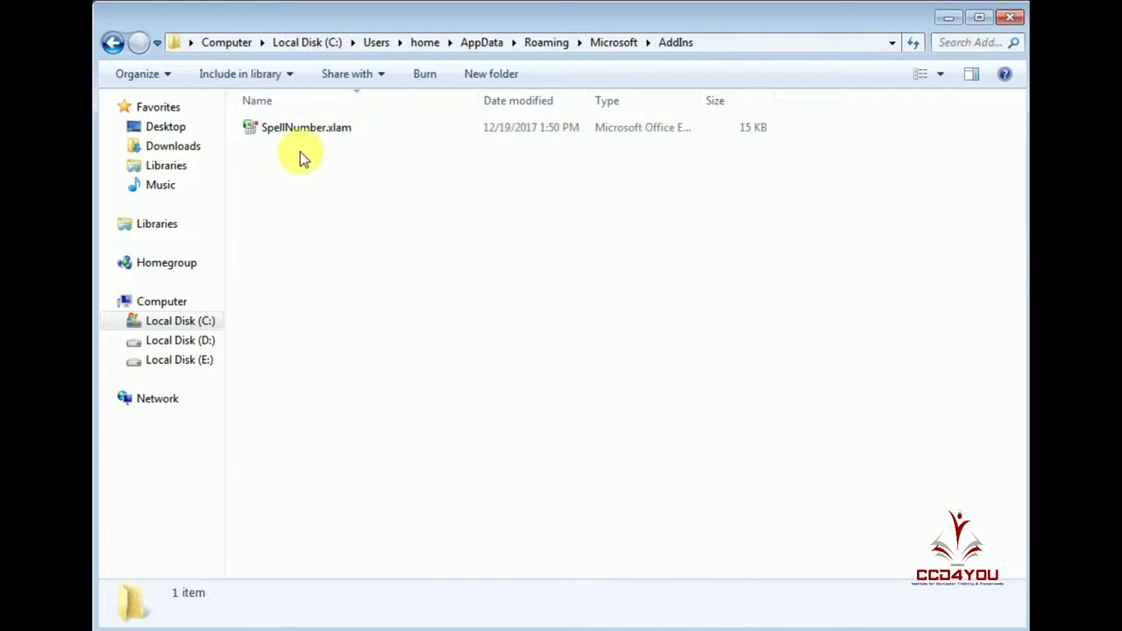
{"action": "left_click", "coordinate": [1010, 18]}
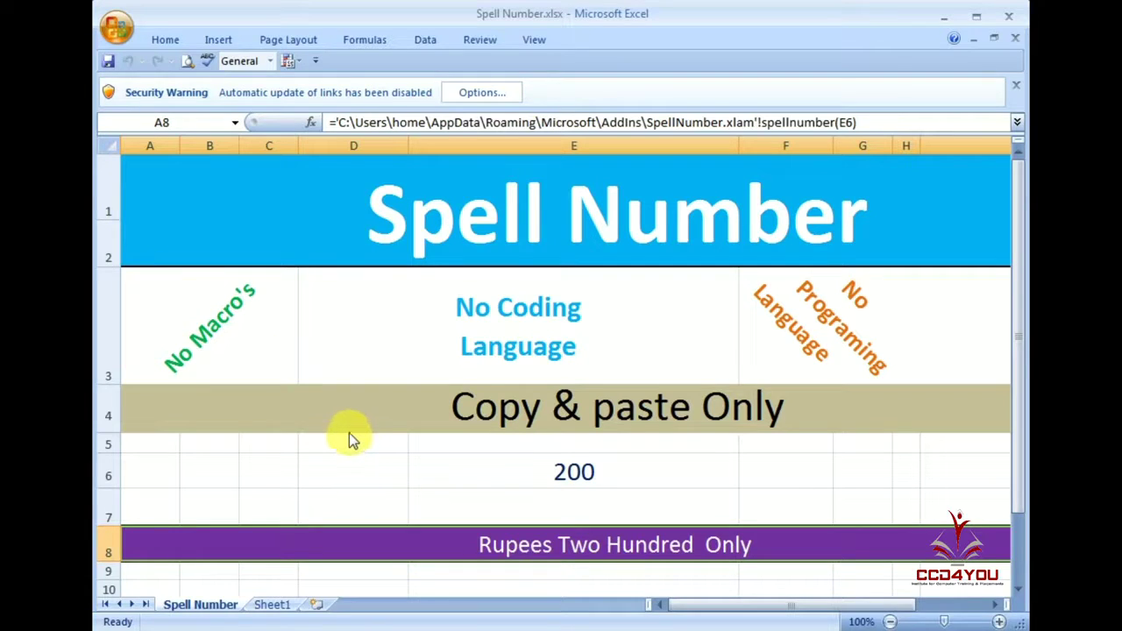
In Excel Options Add-Ins, manage Excel Add-ins and tick Spellnumber
{"action": "key", "text": "alt+t"}
{"action": "key", "text": "o"}
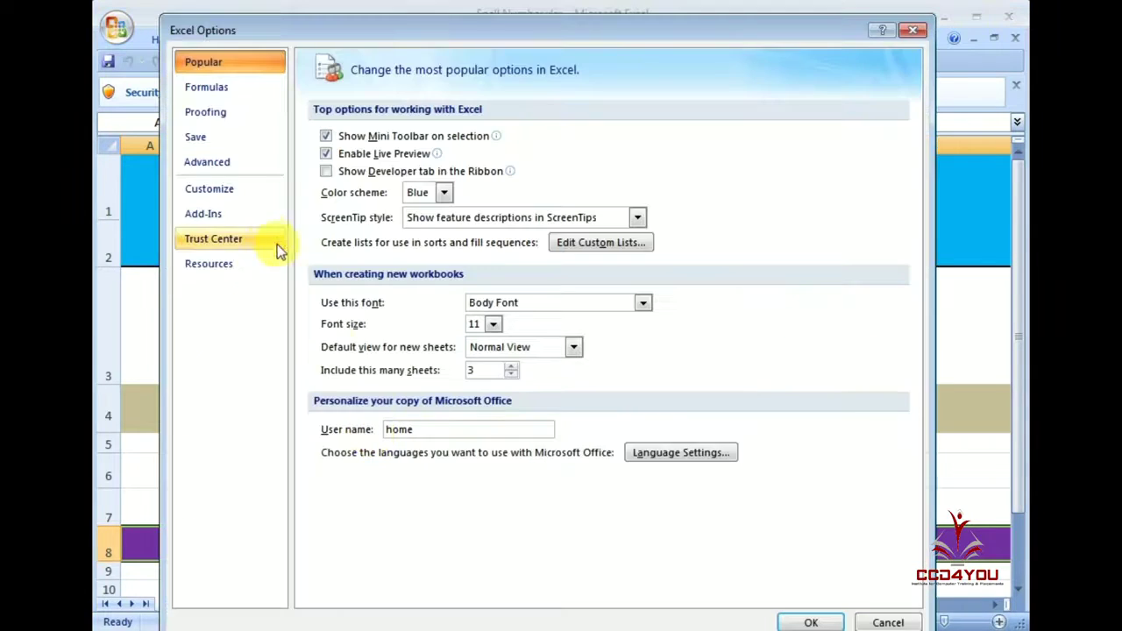
{"action": "left_click", "coordinate": [243, 219]}
{"action": "left_click", "coordinate": [359, 172]}
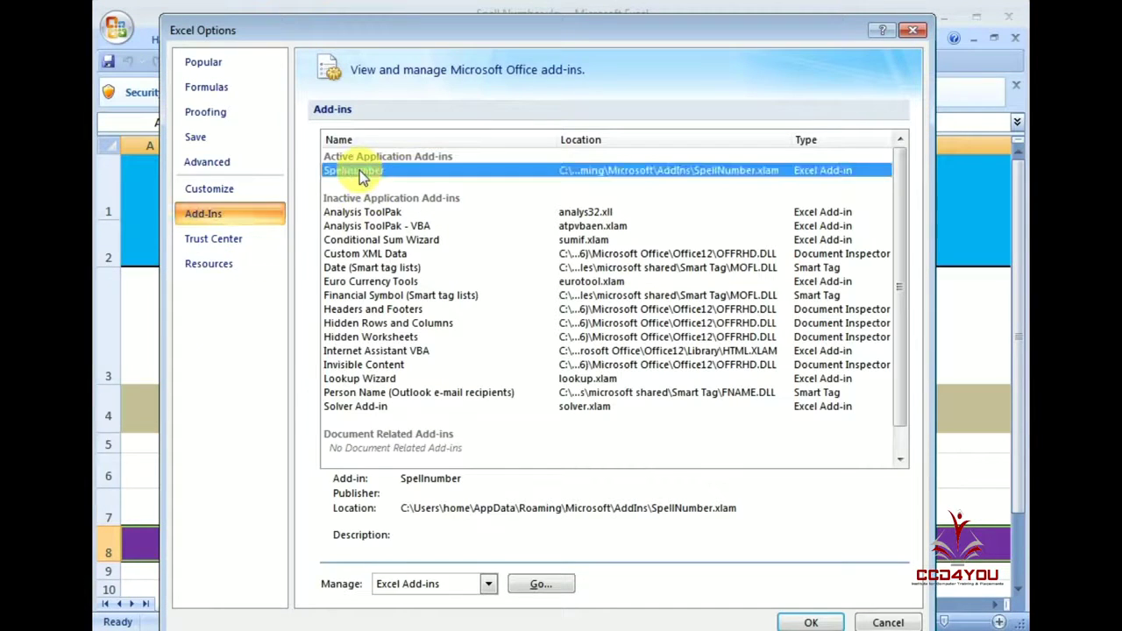
{"action": "left_click", "coordinate": [485, 583]}
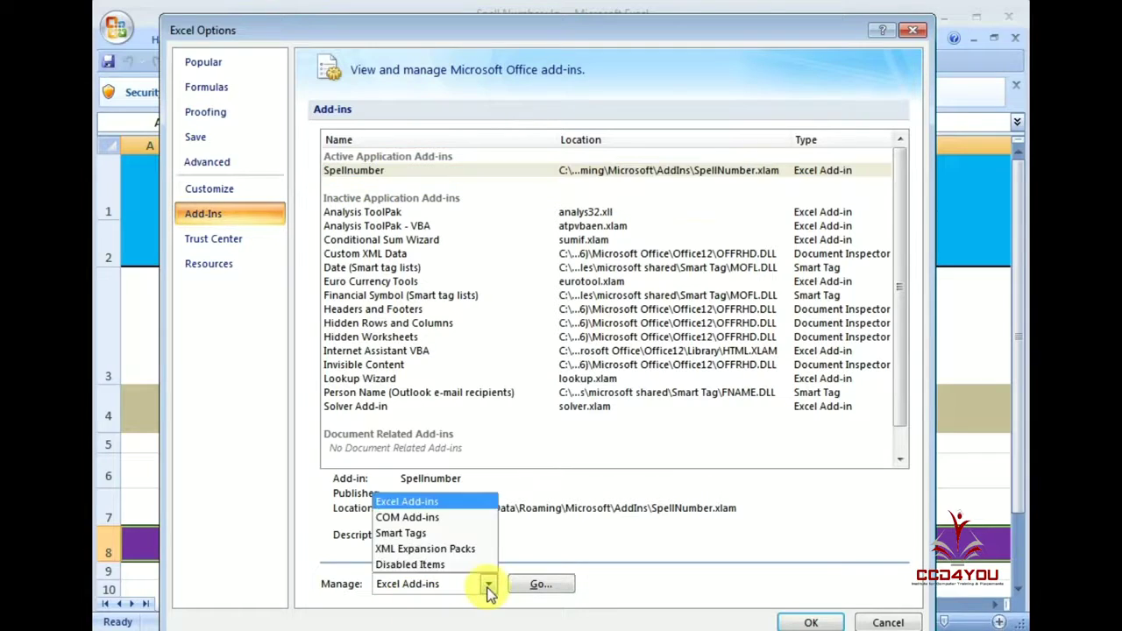
{"action": "left_click", "coordinate": [427, 504]}
{"action": "left_click", "coordinate": [536, 585]}
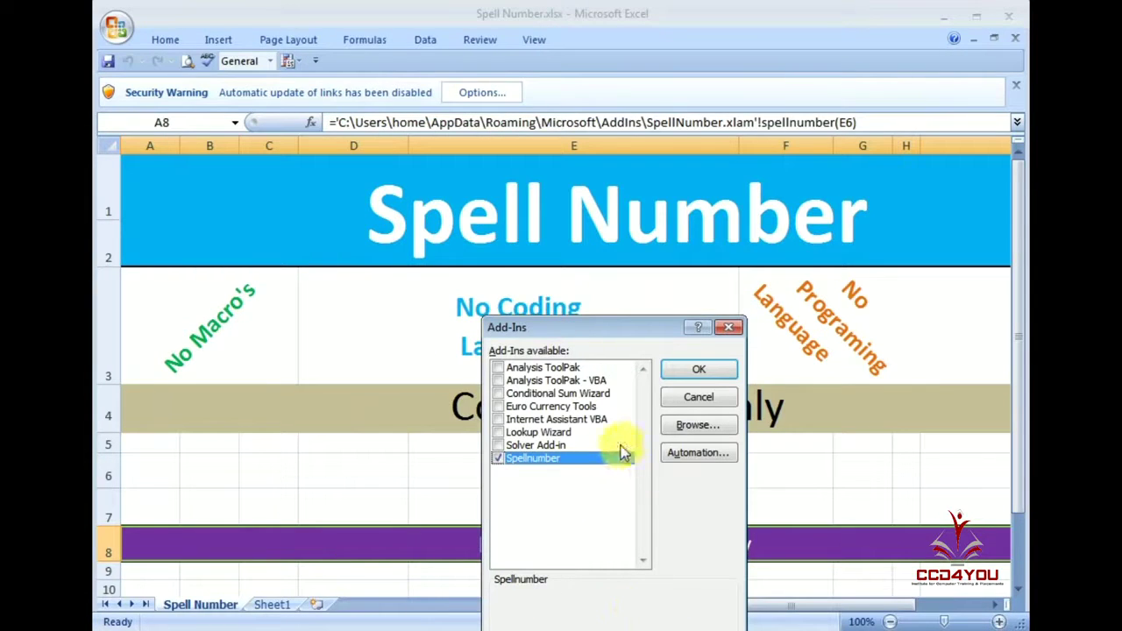
{"action": "left_click", "coordinate": [499, 459]}
Confirm the add-in, then open SpellNumber.xlam from the desktop with macros enabled
{"action": "left_click", "coordinate": [686, 375]}
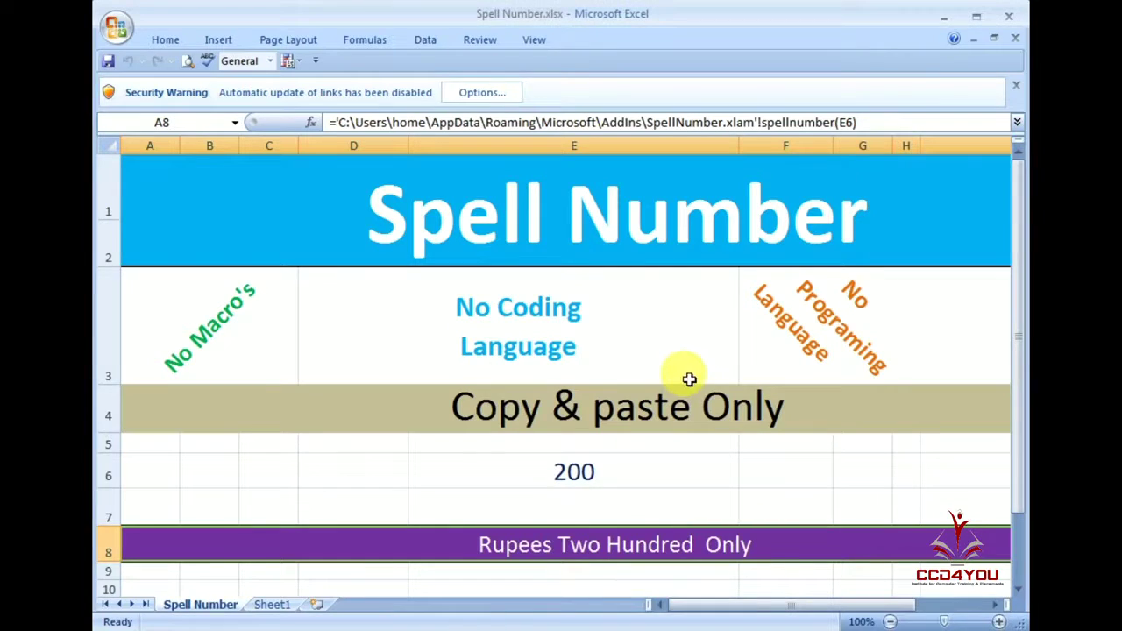
{"action": "left_click", "coordinate": [949, 19]}
{"action": "left_click", "coordinate": [910, 115]}
{"action": "right_click", "coordinate": [910, 114]}
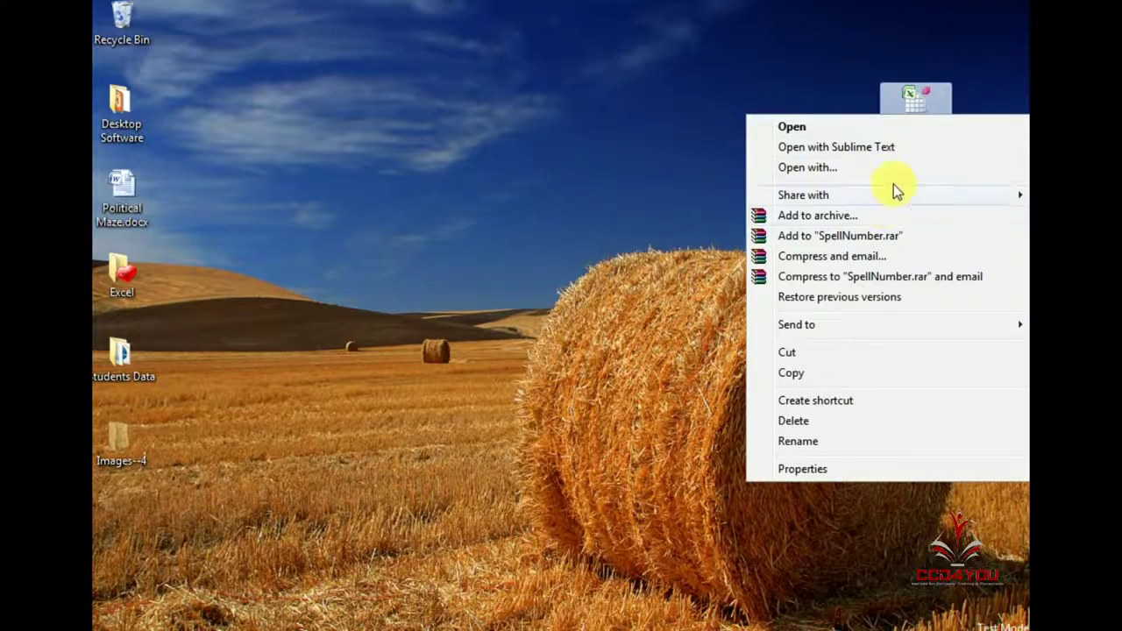
{"action": "left_click", "coordinate": [920, 114]}
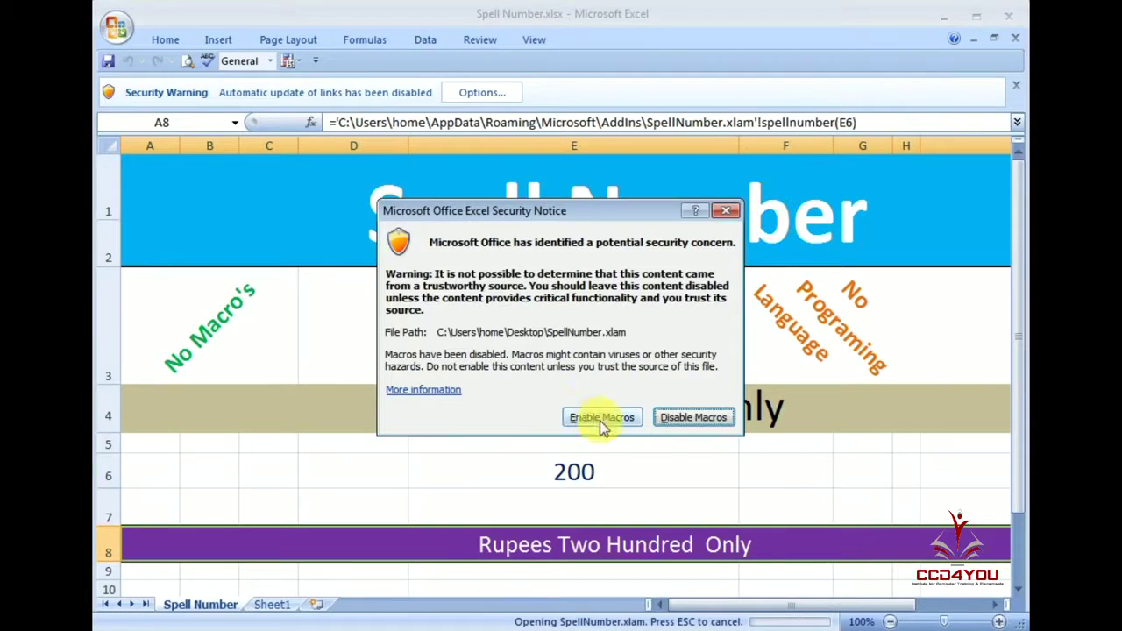
{"action": "left_click", "coordinate": [602, 418]}
Clear the spelled-out words from the merged row 8 cell
{"action": "left_click", "coordinate": [553, 515]}
{"action": "left_click", "coordinate": [552, 552]}
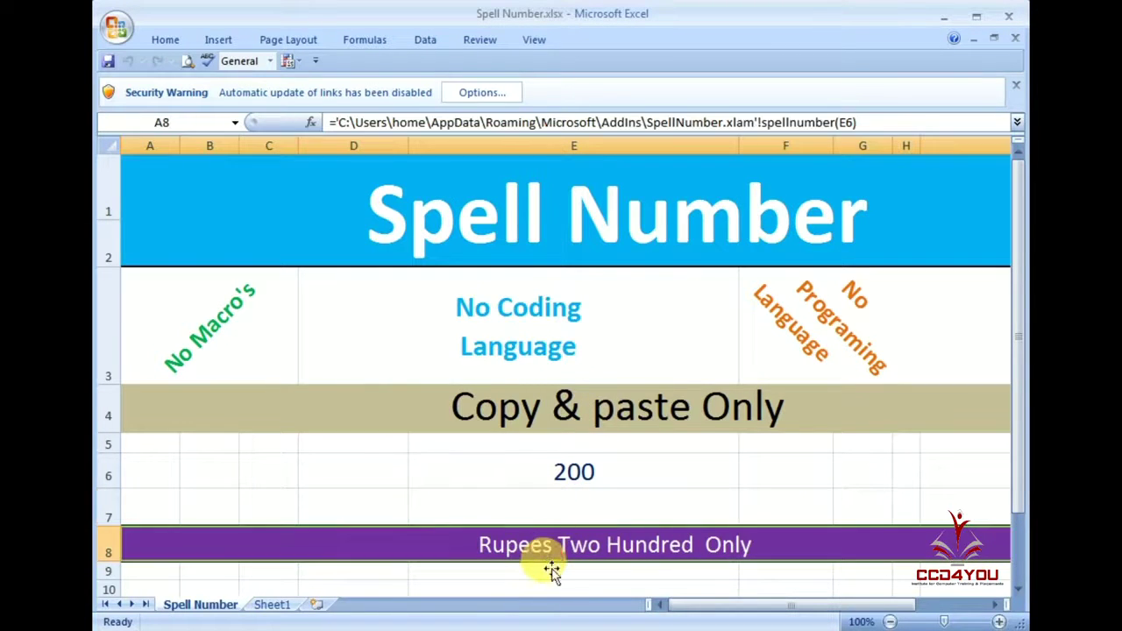
{"action": "key", "text": "Delete"}
Enter 1000 as the amount in E6
{"action": "key", "text": "Up"}
{"action": "key", "text": "Up"}
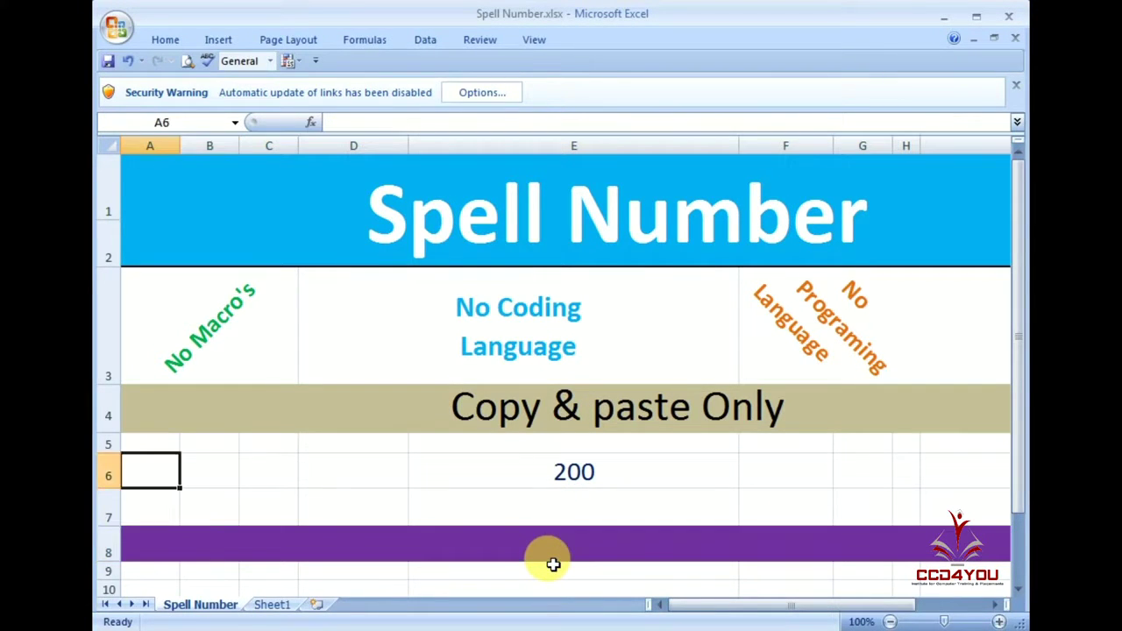
{"action": "key", "text": "Right"}
{"action": "key", "text": "Right"}
{"action": "key", "text": "Right"}
{"action": "key", "text": "Right"}
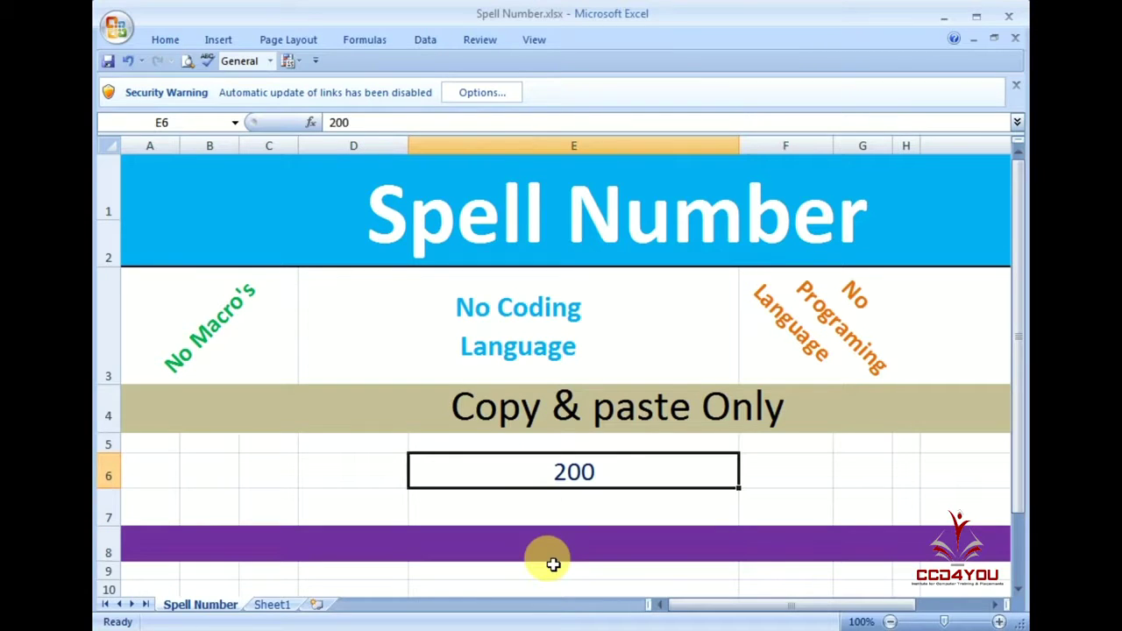
{"action": "type", "text": "1000"}
{"action": "key", "text": "Return"}
Enter =spellnumber(E6) in the merged row 8 cell
{"action": "key", "text": "Down"}
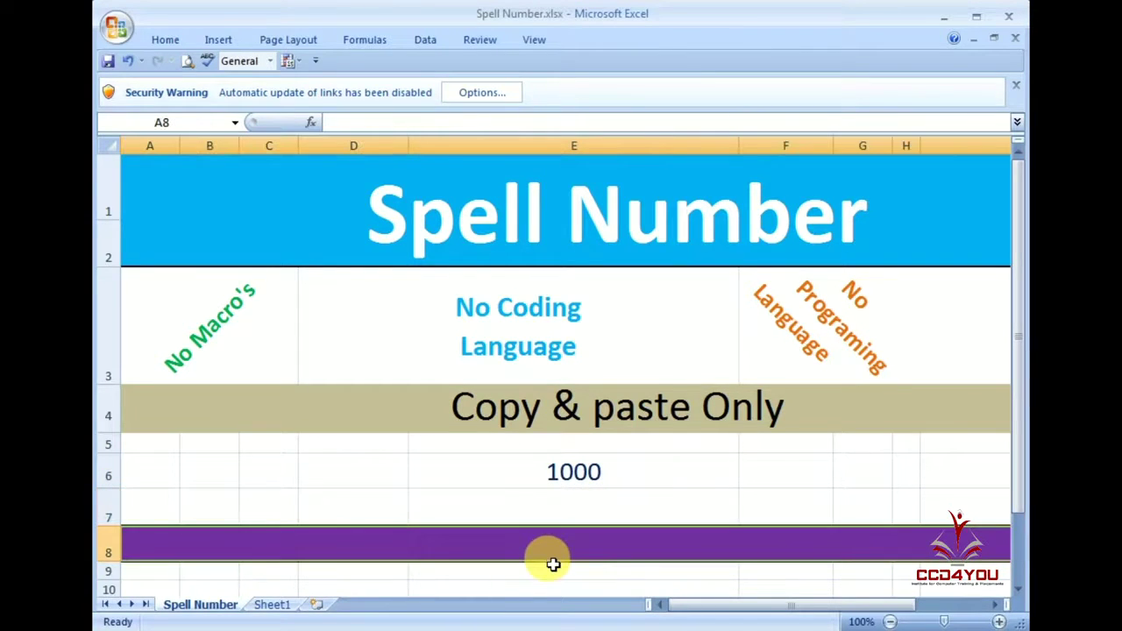
{"action": "type", "text": "="}
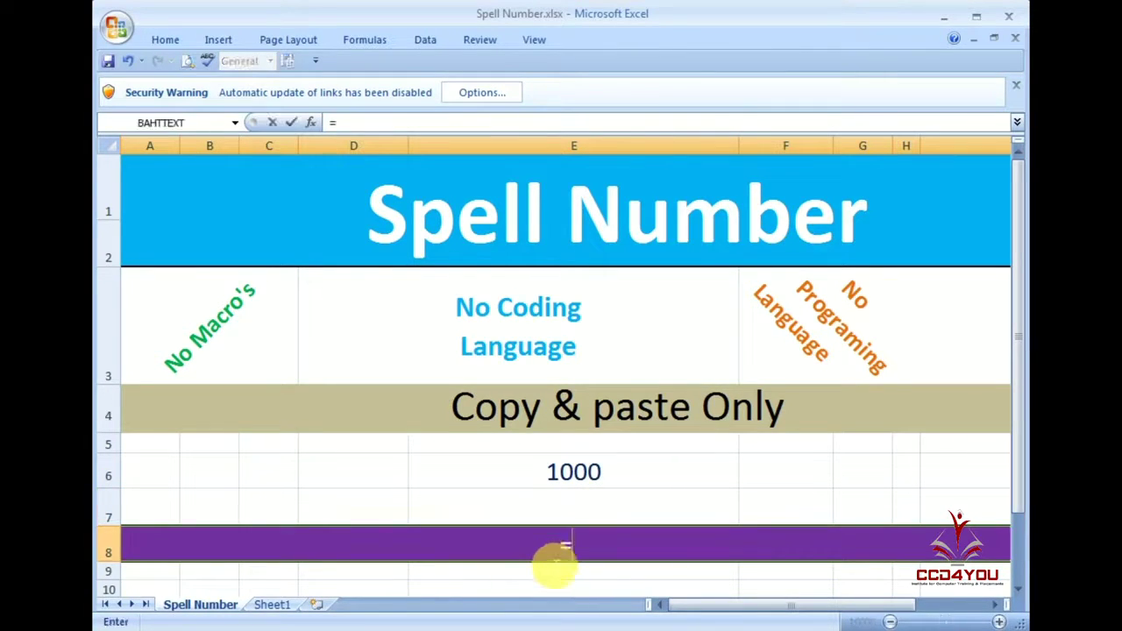
{"action": "type", "text": "spellnumber("}
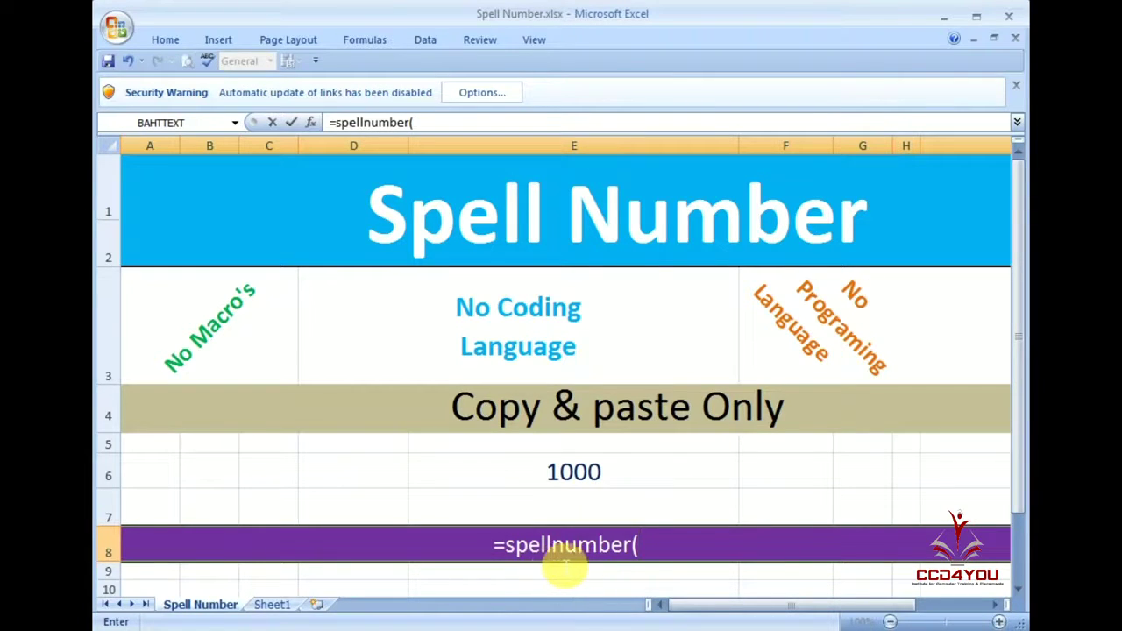
{"action": "left_click", "coordinate": [569, 470]}
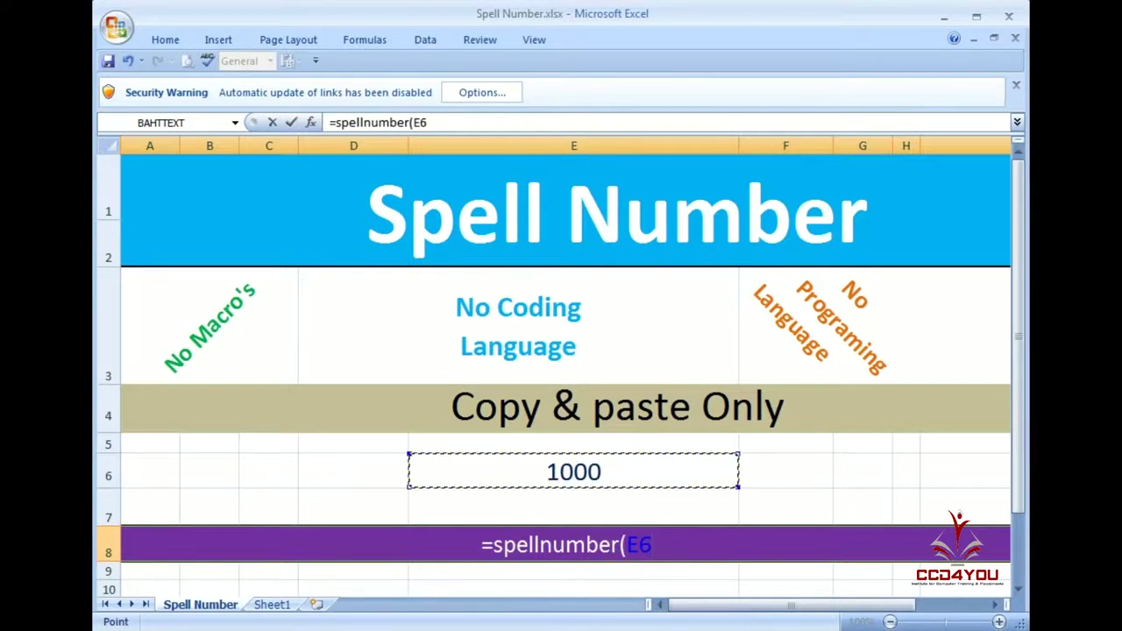
{"action": "type", "text": ")"}
{"action": "key", "text": "Return"}
{"action": "left_click", "coordinate": [565, 544]}
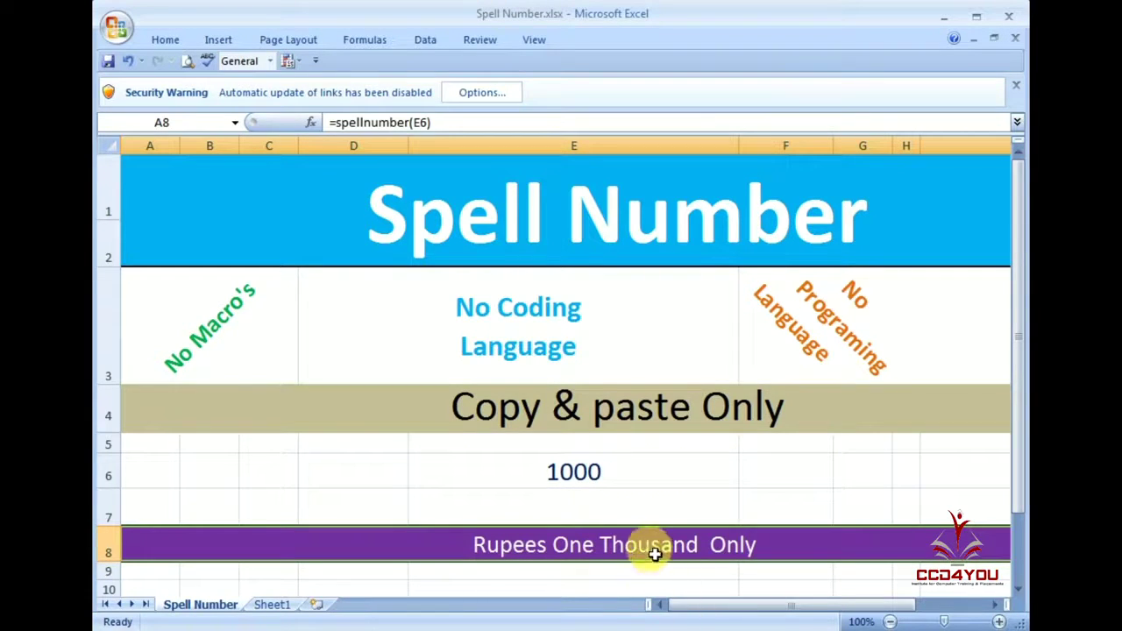
Change E6 to 1200, then select cell E7 on Sheet1
{"action": "left_click", "coordinate": [625, 471]}
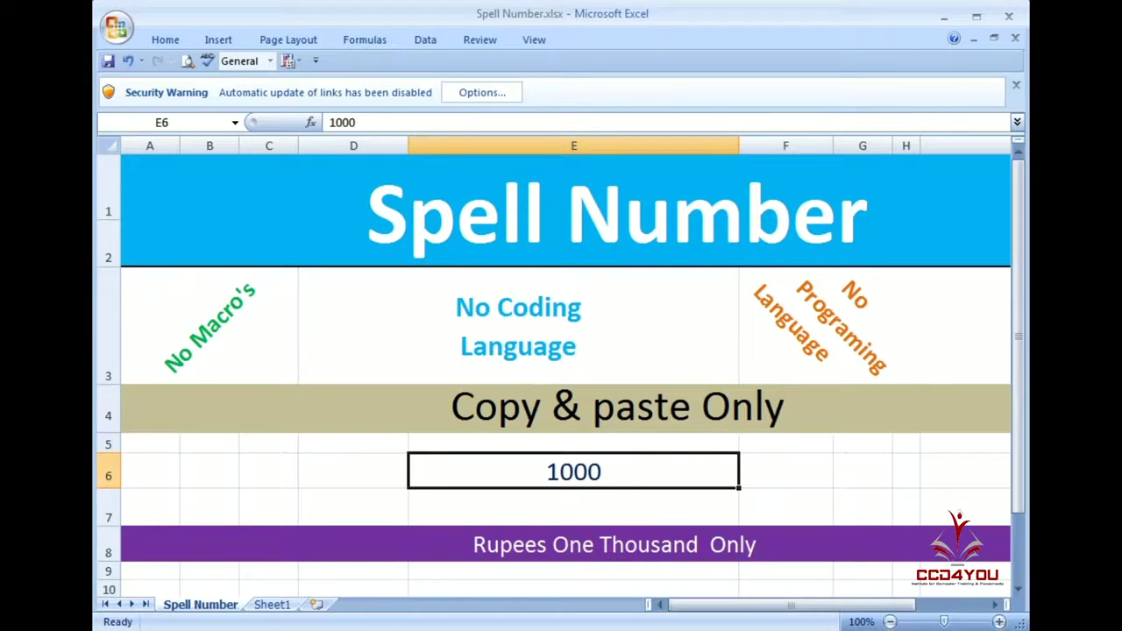
{"action": "type", "text": "1200"}
{"action": "key", "text": "Return"}
{"action": "left_click", "coordinate": [574, 471]}
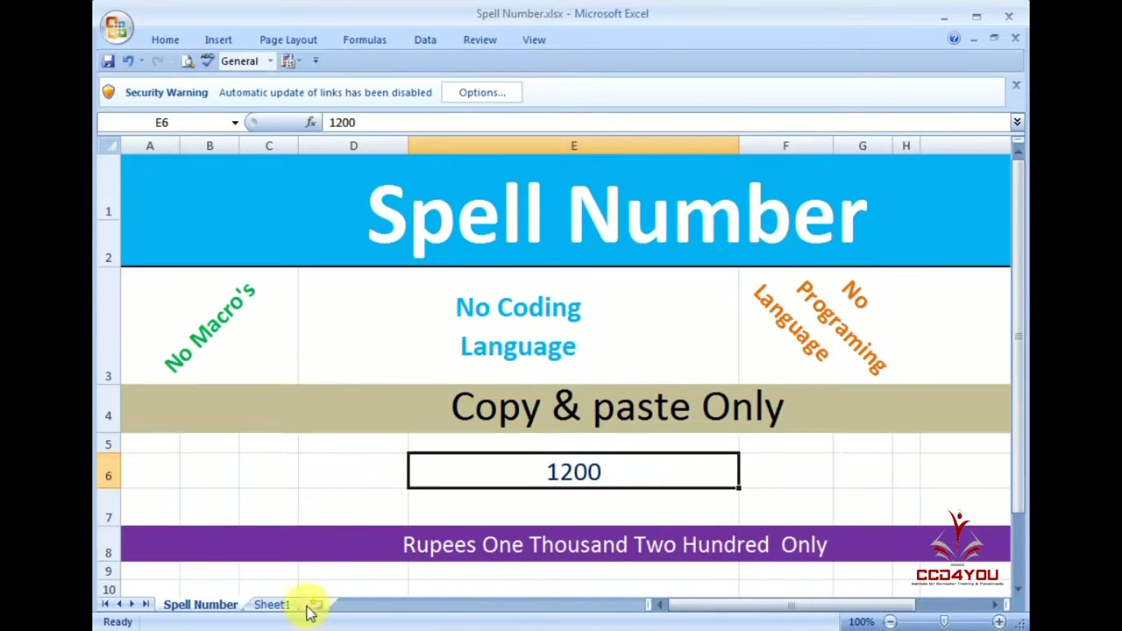
{"action": "left_click", "coordinate": [272, 604]}
{"action": "left_click", "coordinate": [387, 275]}
Enter 10, 20, 30, 40, 50 in E7:E11 with a bold AutoSum total in E12
{"action": "type", "text": "10 20 30 40 5"}
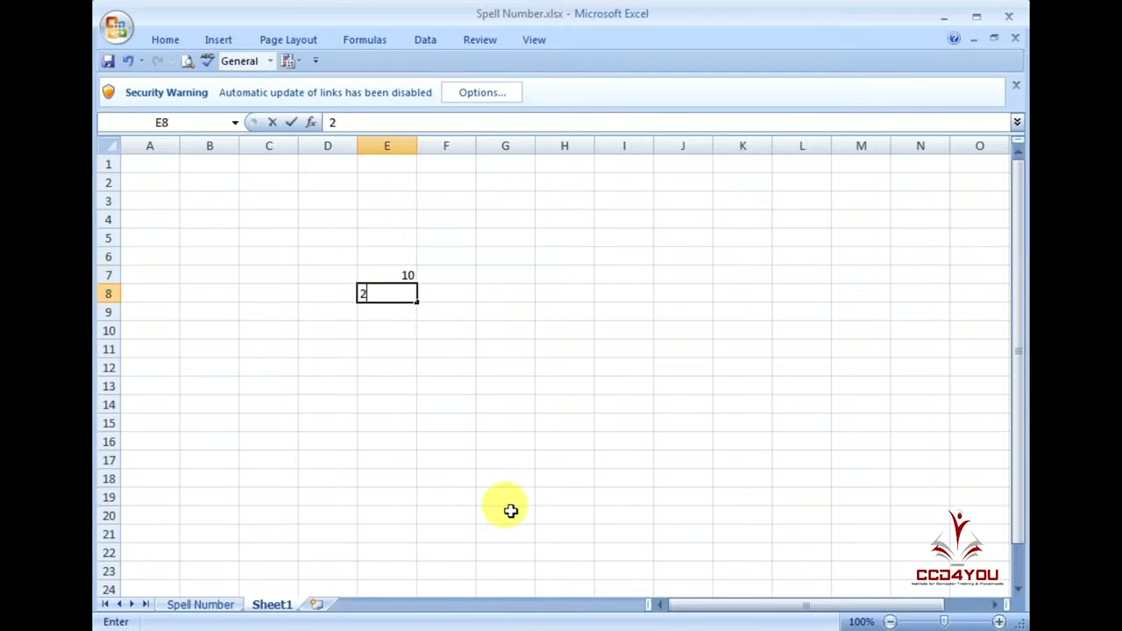
{"action": "type", "text": "0"}
{"action": "key", "text": "Return"}
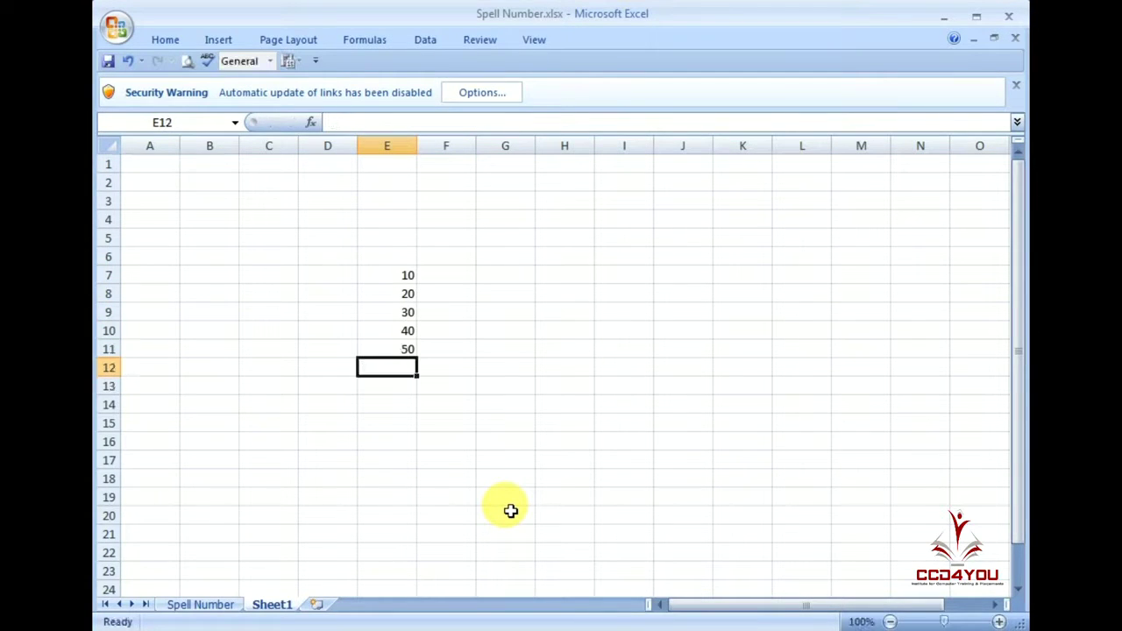
{"action": "key", "text": "alt+equal"}
{"action": "key", "text": "Return"}
{"action": "key", "text": "Up"}
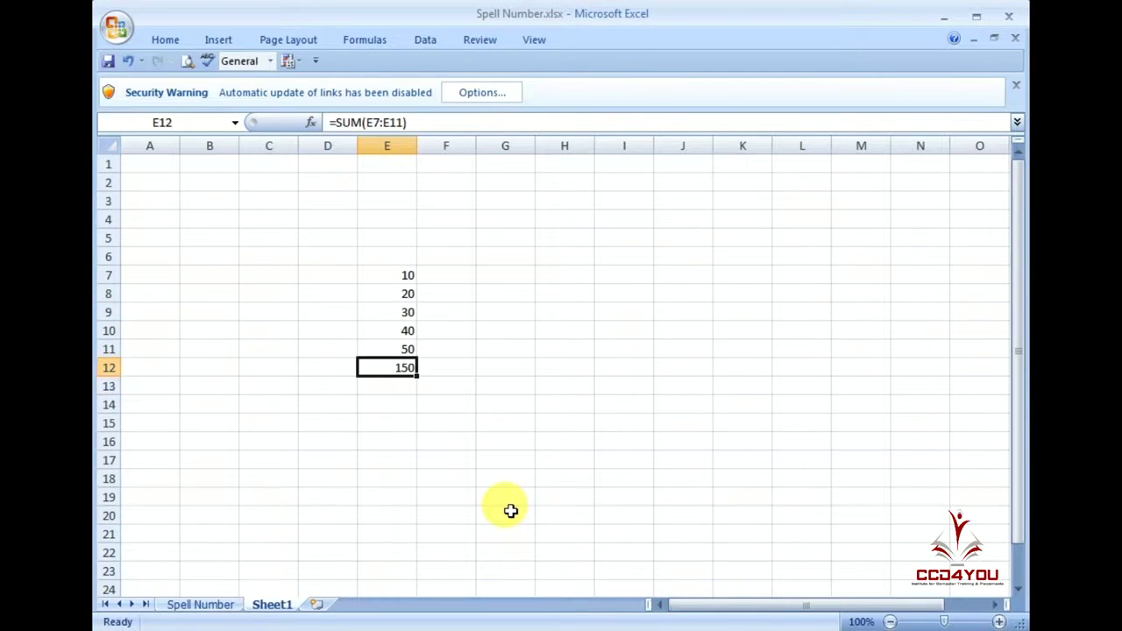
{"action": "key", "text": "ctrl+b"}
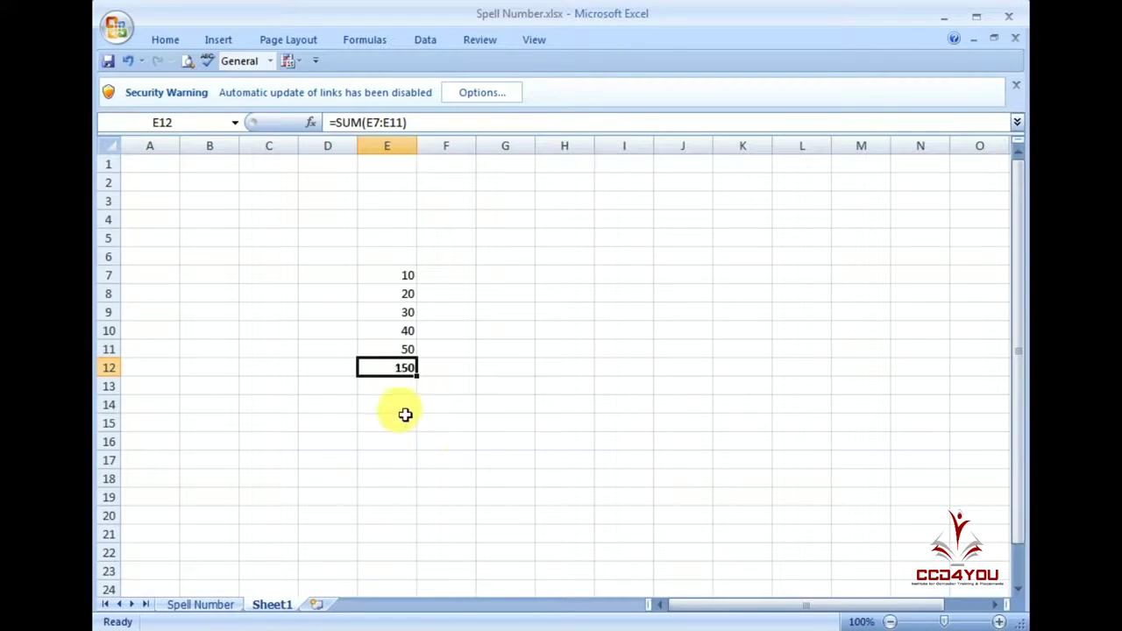
Merge and center A14:E14 and fill it yellow
{"action": "left_click", "coordinate": [399, 405]}
{"action": "left_click", "coordinate": [285, 405]}
{"action": "left_click_drag", "start_coordinate": [310, 417], "coordinate": [558, 404]}
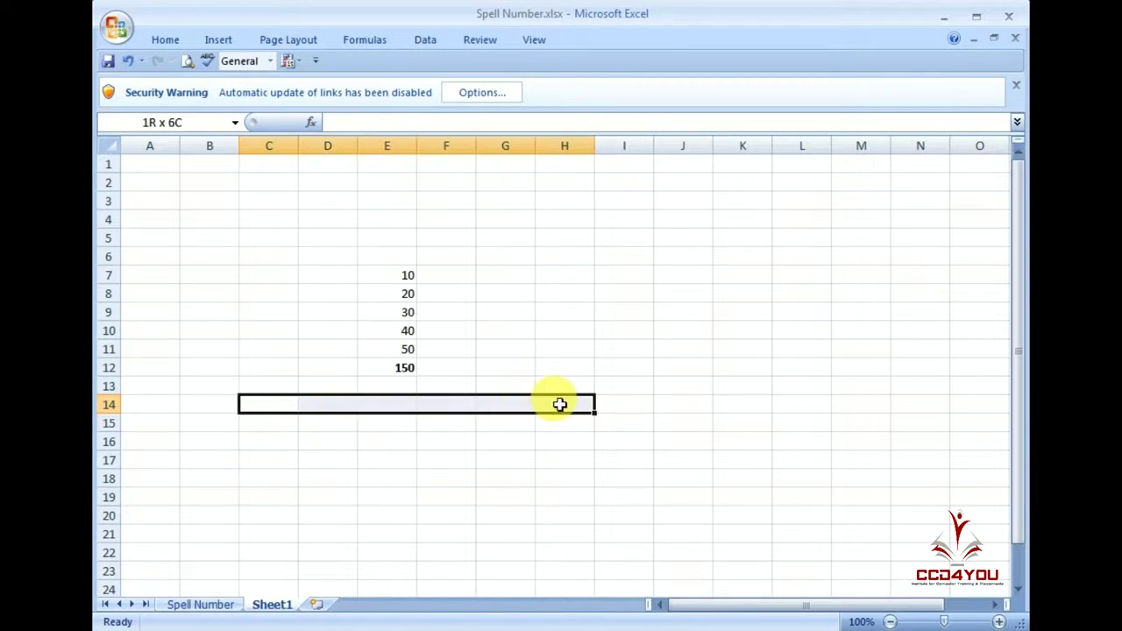
{"action": "left_click_drag", "start_coordinate": [155, 403], "coordinate": [376, 405]}
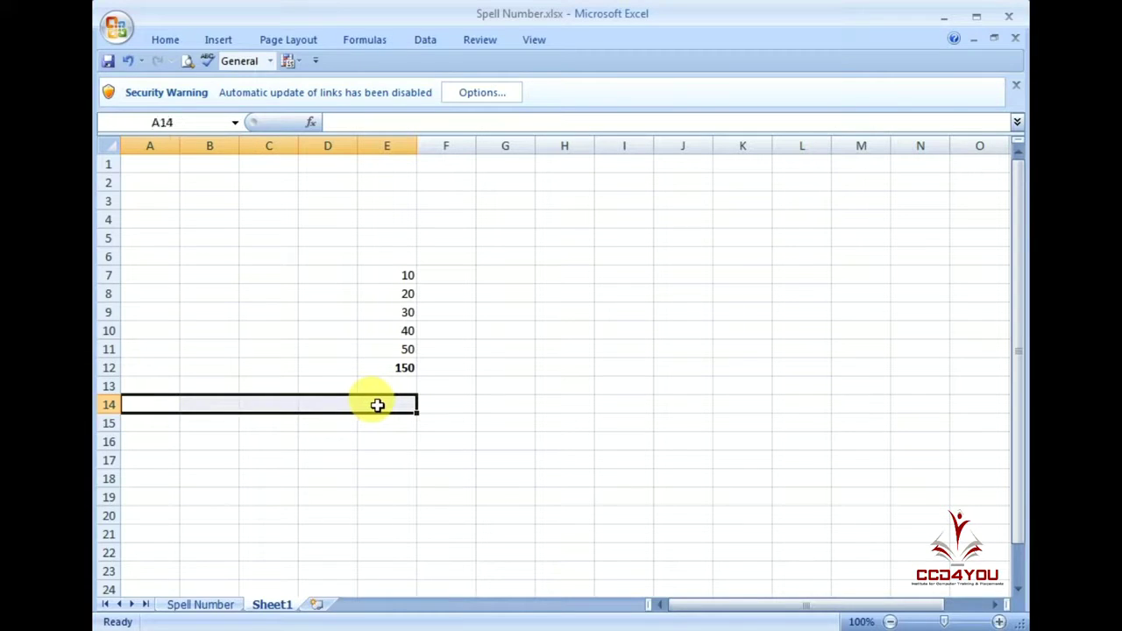
{"action": "left_click", "coordinate": [166, 42]}
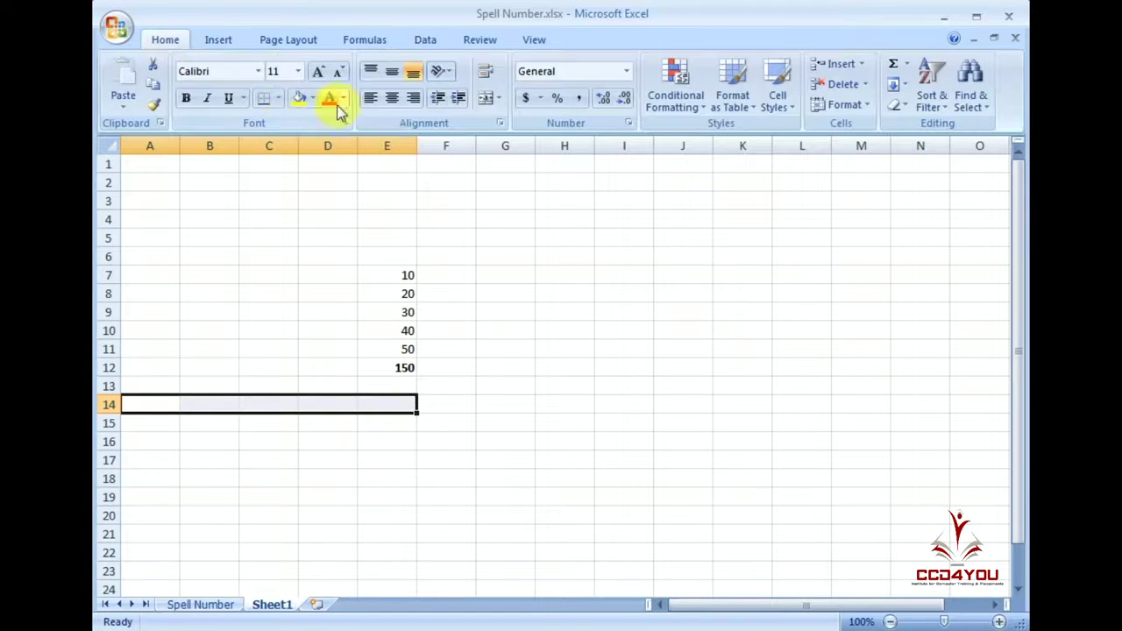
{"action": "left_click", "coordinate": [488, 102]}
{"action": "left_click", "coordinate": [171, 39]}
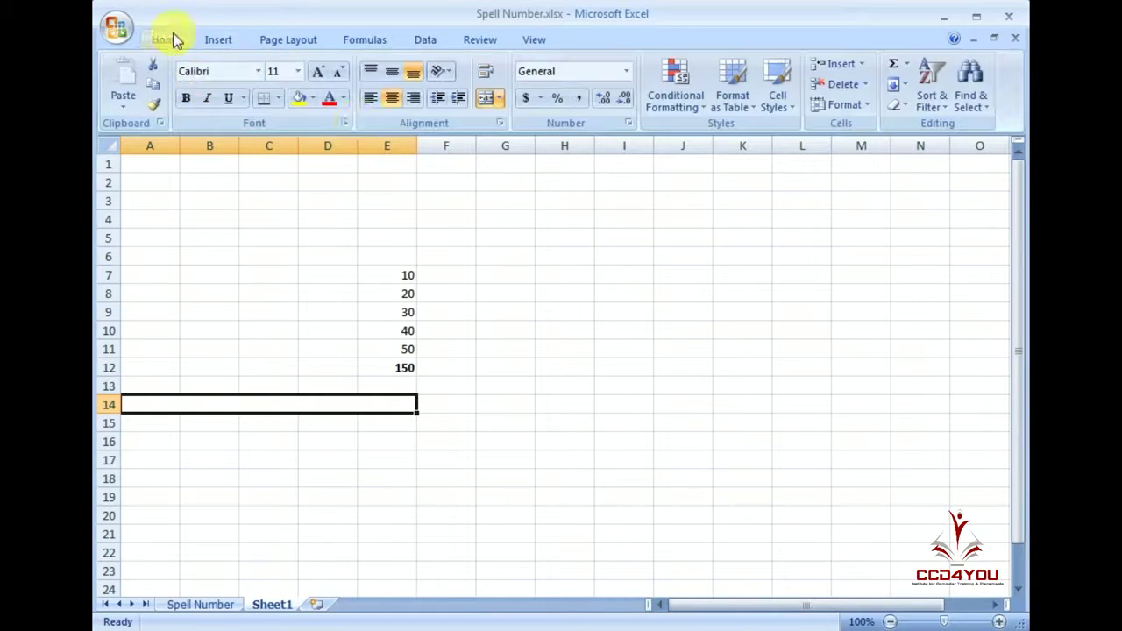
{"action": "left_click", "coordinate": [331, 96]}
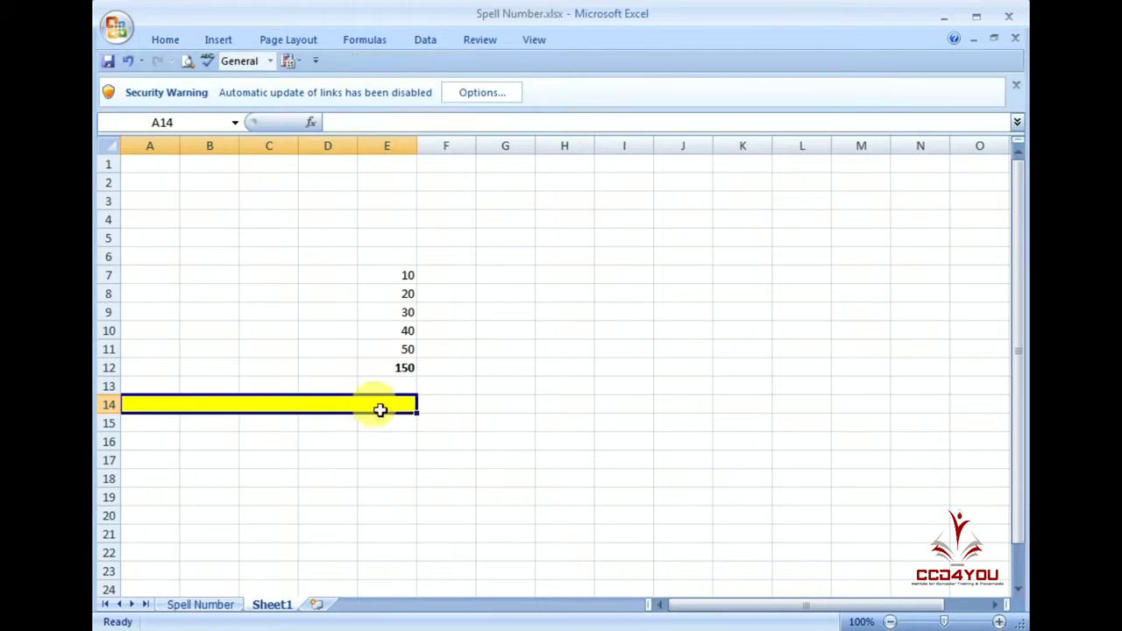
Enter =spellnumber(E12) in merged A14, showing "Rupees One Hundred Fifty Only"
{"action": "type", "text": "=spelln"}
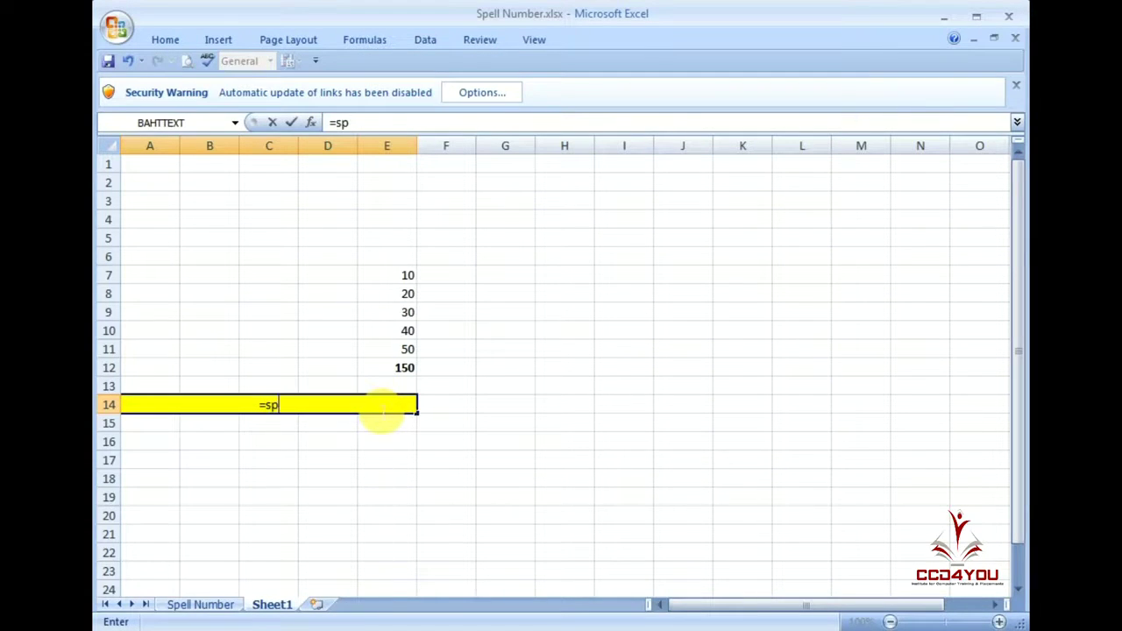
{"action": "type", "text": "er("}
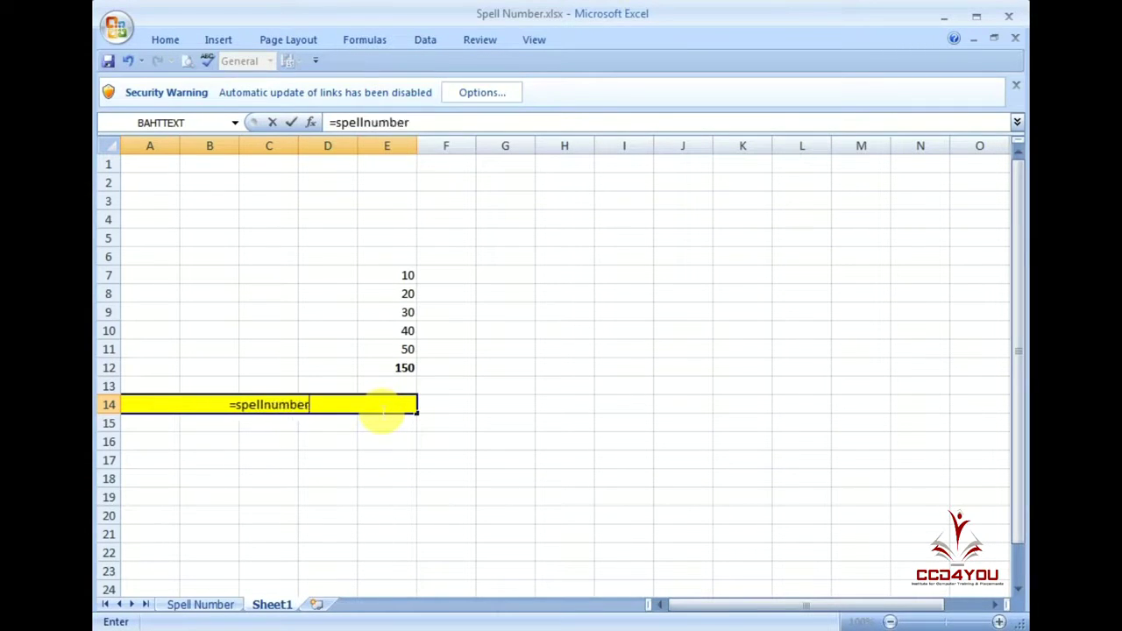
{"action": "left_click", "coordinate": [405, 368]}
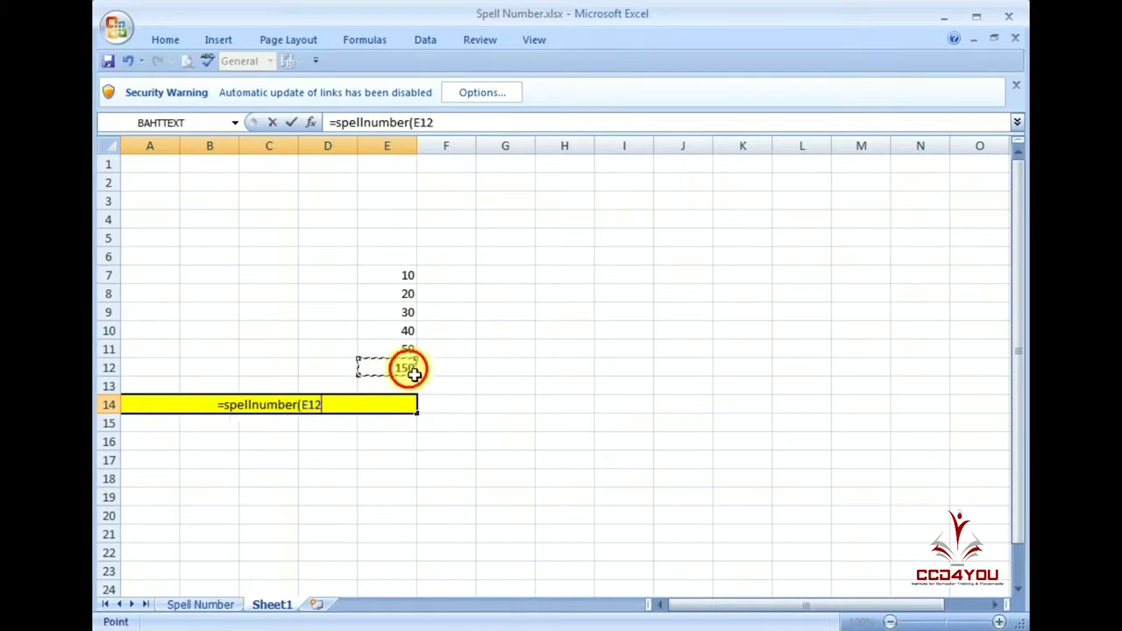
{"action": "type", "text": ")"}
{"action": "key", "text": "Return"}
{"action": "key", "text": "Up"}
Review the SUM formula in E12 and the SpellNumber formula in A14, then select E17
{"action": "scroll", "coordinate": [365, 425], "scroll_direction": "up", "scroll_amount": 1}
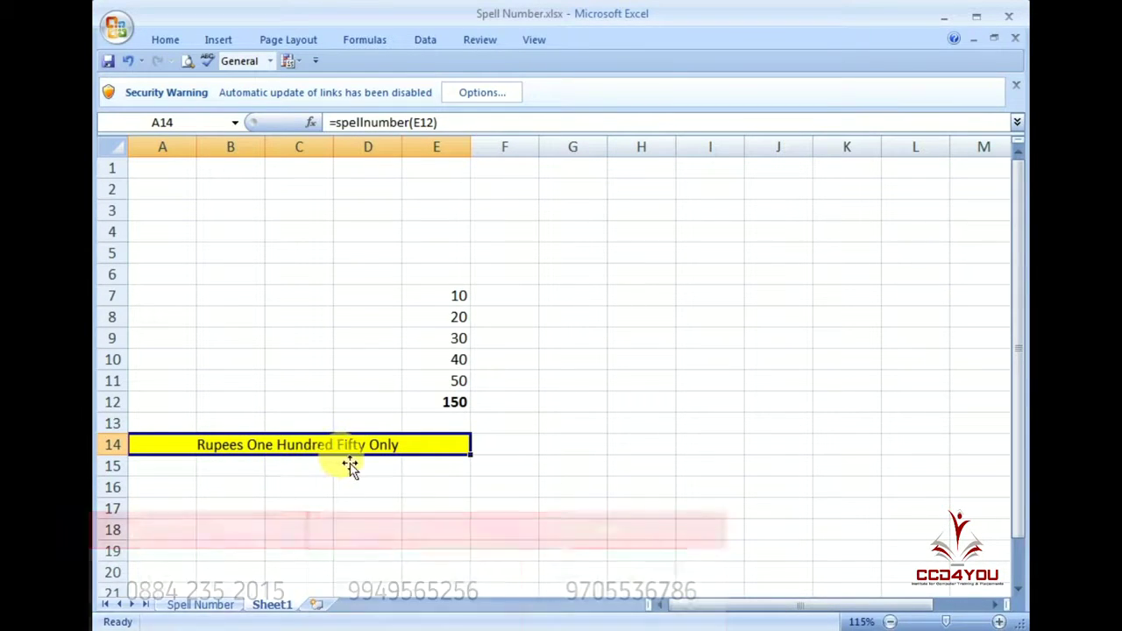
{"action": "left_click_drag", "start_coordinate": [461, 295], "coordinate": [453, 402]}
{"action": "left_click", "coordinate": [380, 445]}
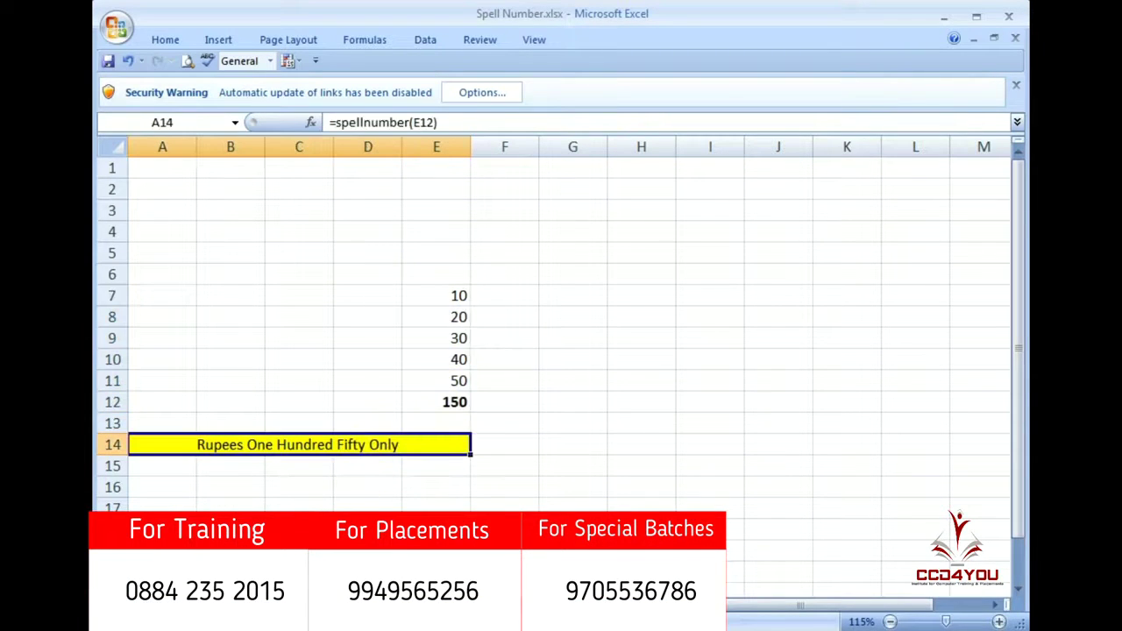
{"action": "left_click", "coordinate": [453, 406]}
{"action": "left_click", "coordinate": [316, 441]}
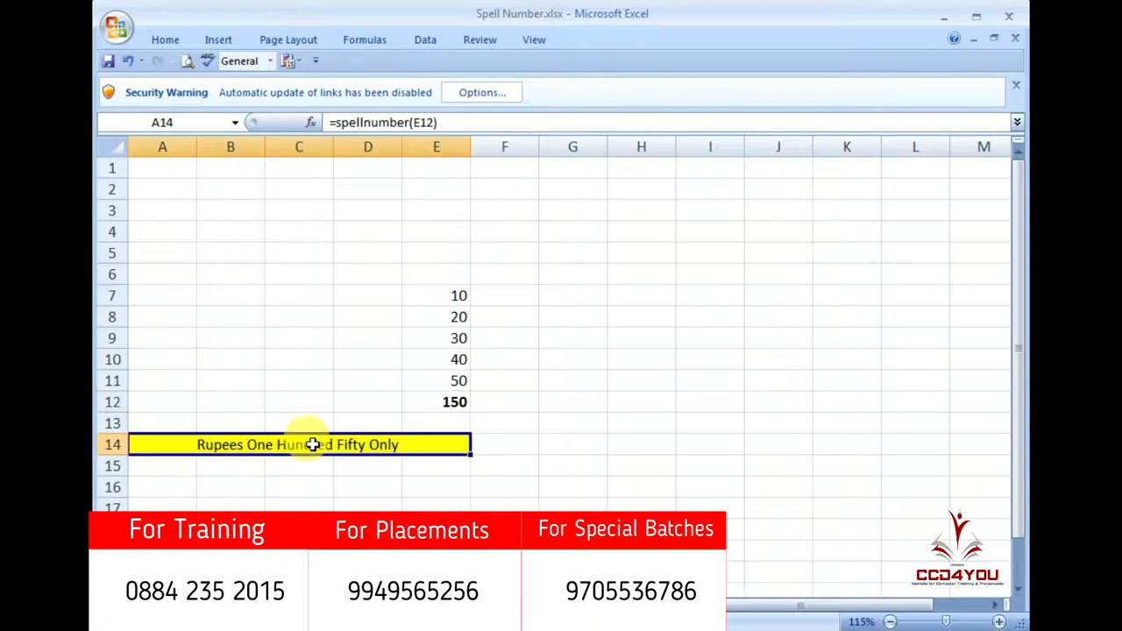
{"action": "left_click", "coordinate": [449, 403]}
{"action": "left_click", "coordinate": [413, 444]}
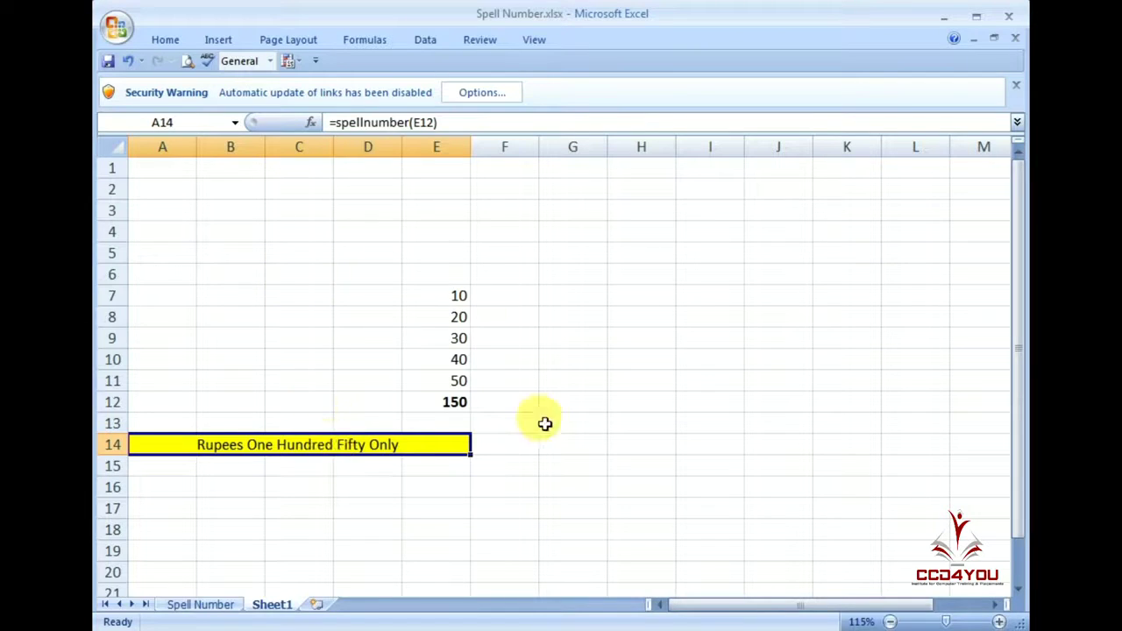
{"action": "left_click", "coordinate": [414, 517]}
Attempt typing the SpellNumber formula in E17, then erase it back to the equals sign
{"action": "type", "text": "=spe"}
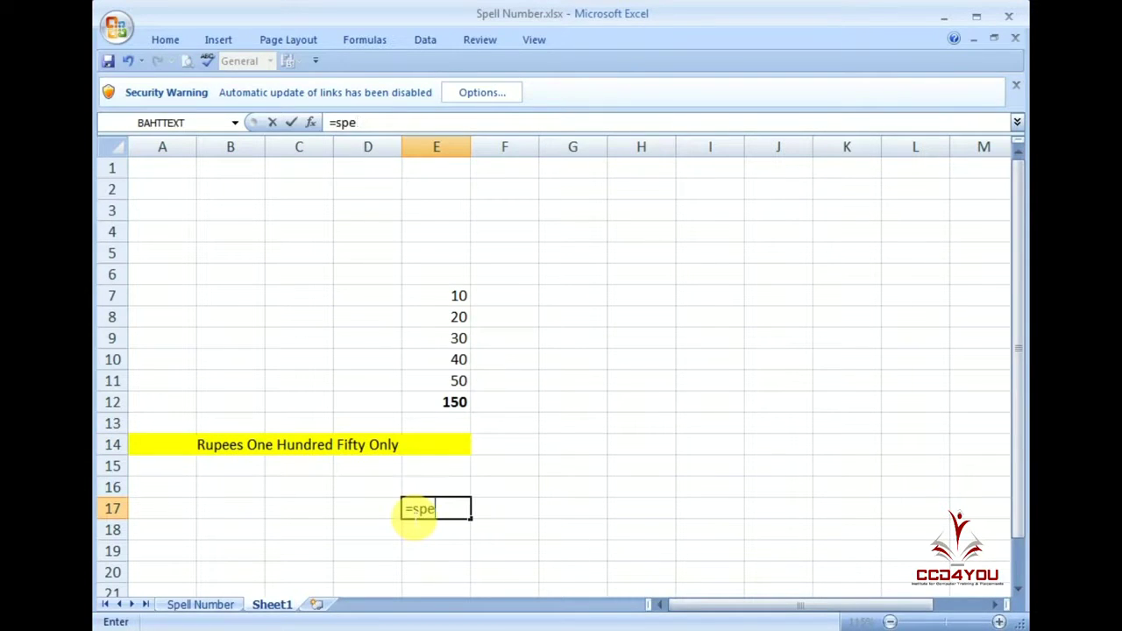
{"action": "key", "text": "BackSpace"}
{"action": "key", "text": "BackSpace"}
{"action": "type", "text": "um"}
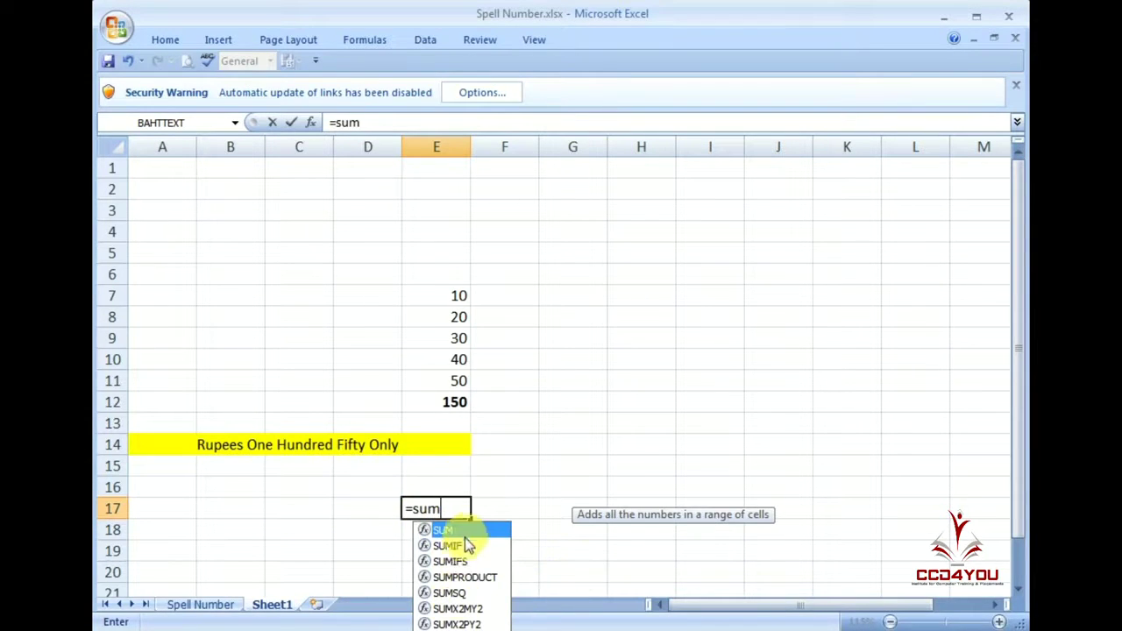
{"action": "key", "text": "BackSpace"}
{"action": "key", "text": "BackSpace"}
{"action": "type", "text": "pell"}
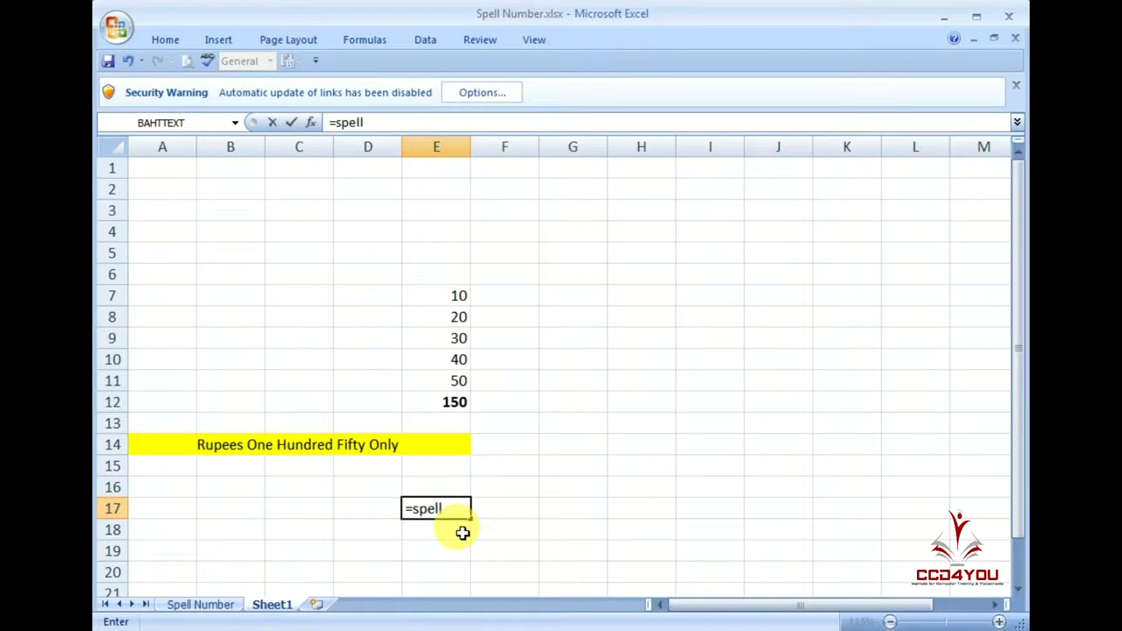
{"action": "key", "text": "BackSpace"}
{"action": "key", "text": "BackSpace"}
{"action": "key", "text": "BackSpace"}
{"action": "key", "text": "BackSpace"}
{"action": "key", "text": "BackSpace"}
{"action": "key", "text": "BackSpace"}
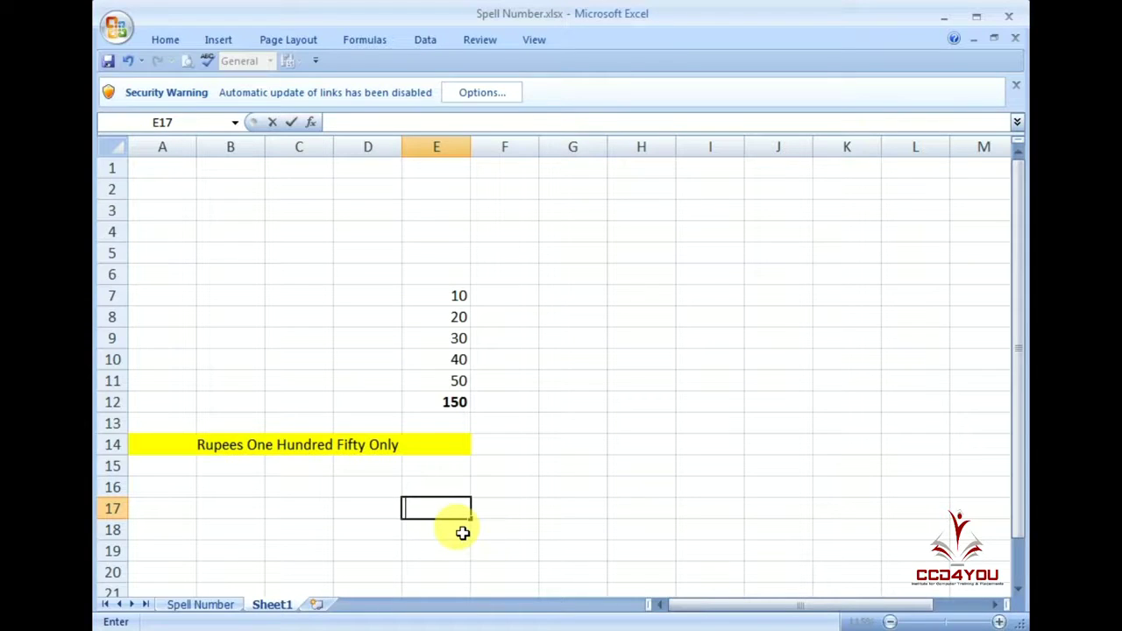
Show the User Defined category in Insert Function for E17, revealing SpellNumber(amt)
{"action": "left_click", "coordinate": [310, 122]}
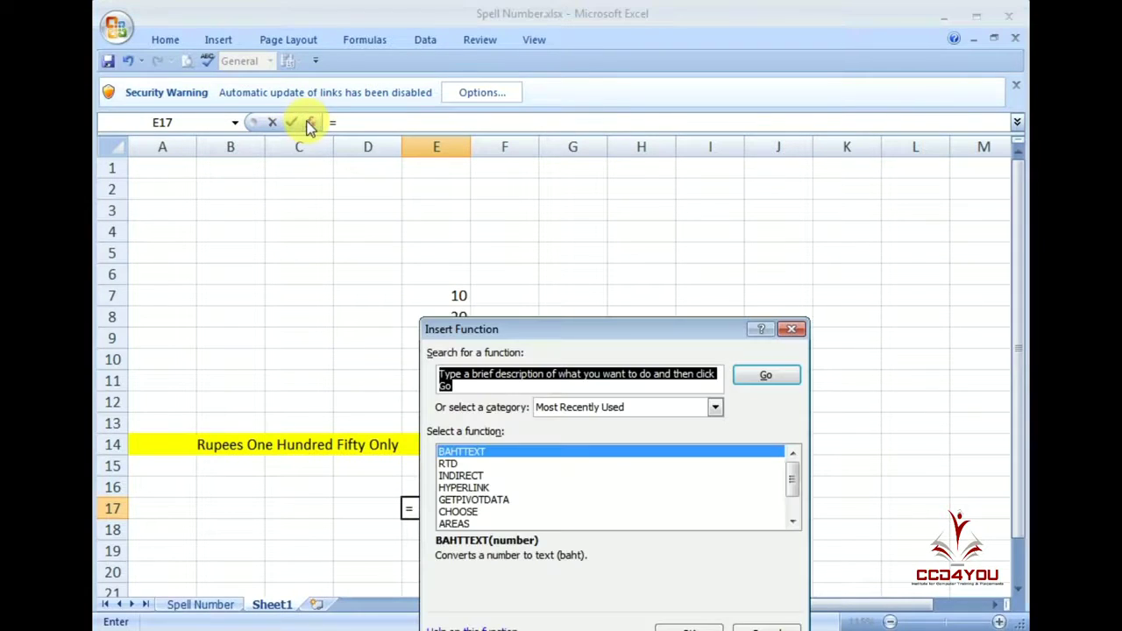
{"action": "left_click_drag", "start_coordinate": [574, 333], "coordinate": [623, 140]}
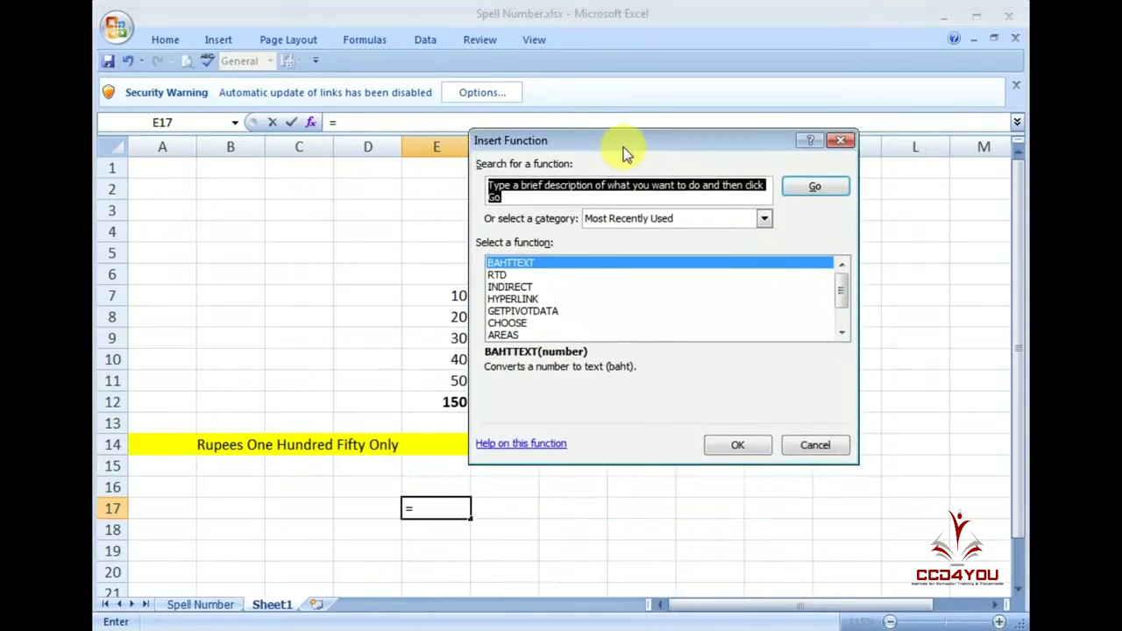
{"action": "left_click", "coordinate": [762, 215]}
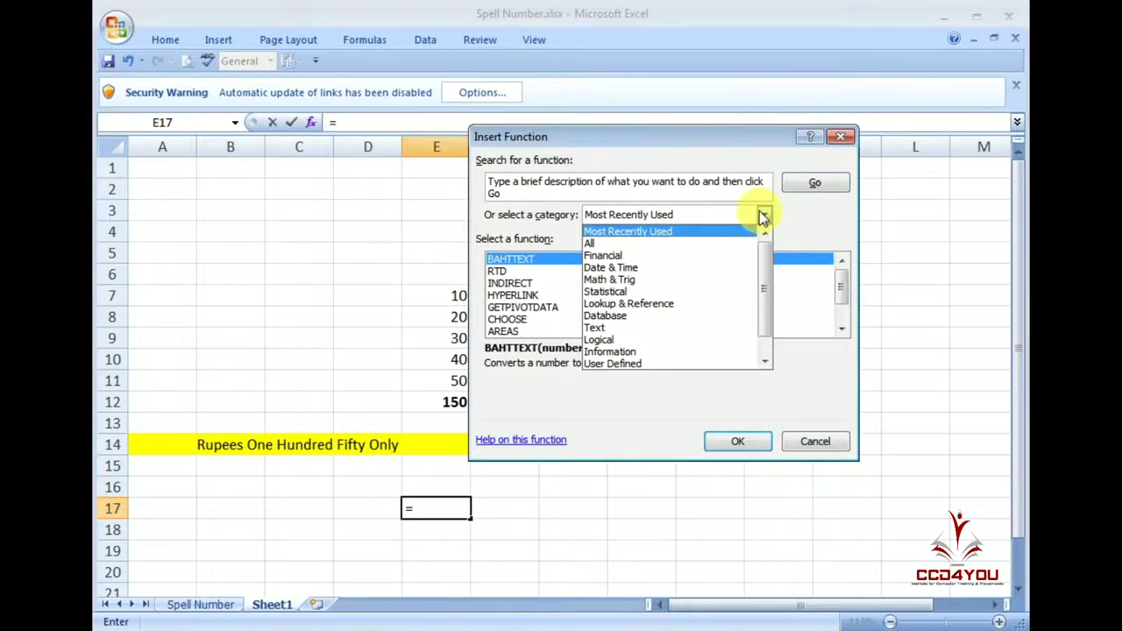
{"action": "left_click", "coordinate": [645, 366]}
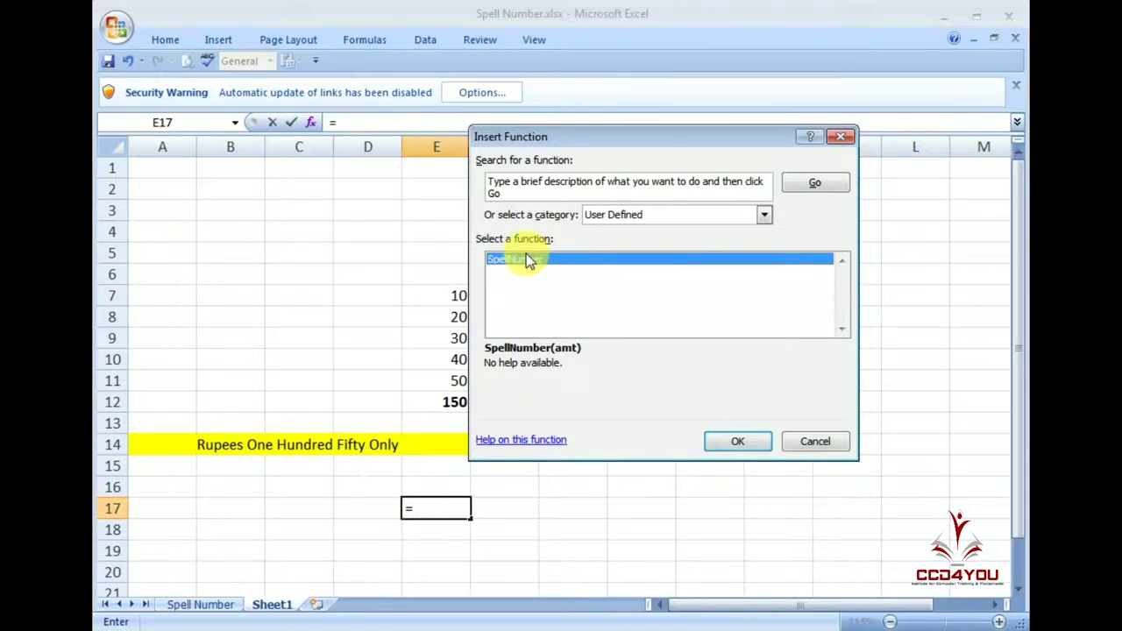